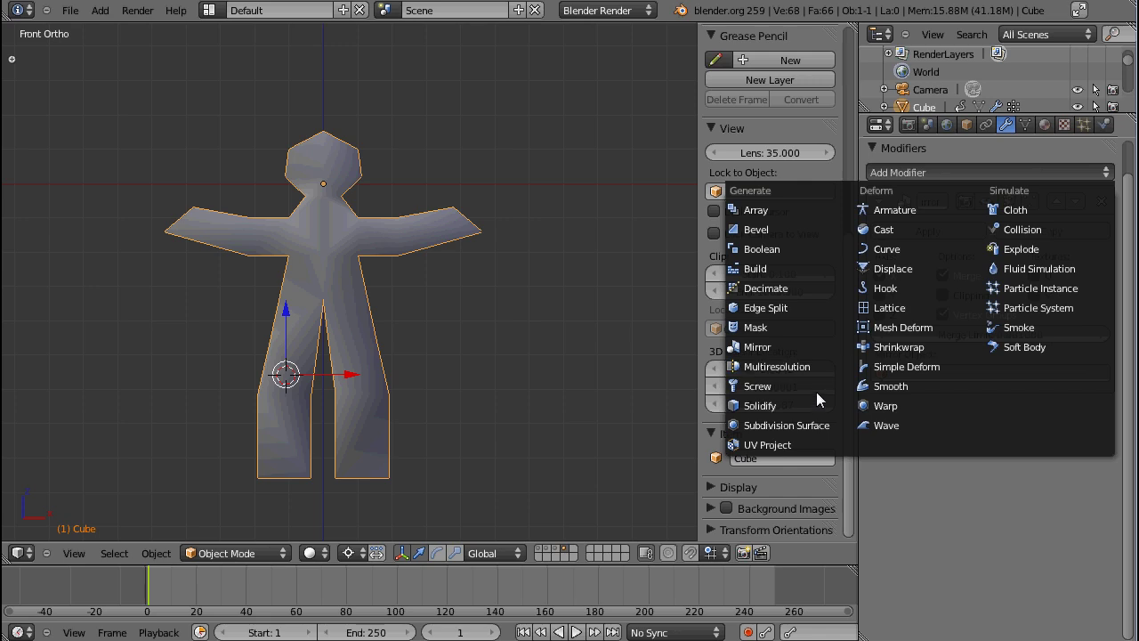
Add a Multiresolution modifier to the humanoid mesh and try to move the Mirror modifier above it.
click(806, 365)
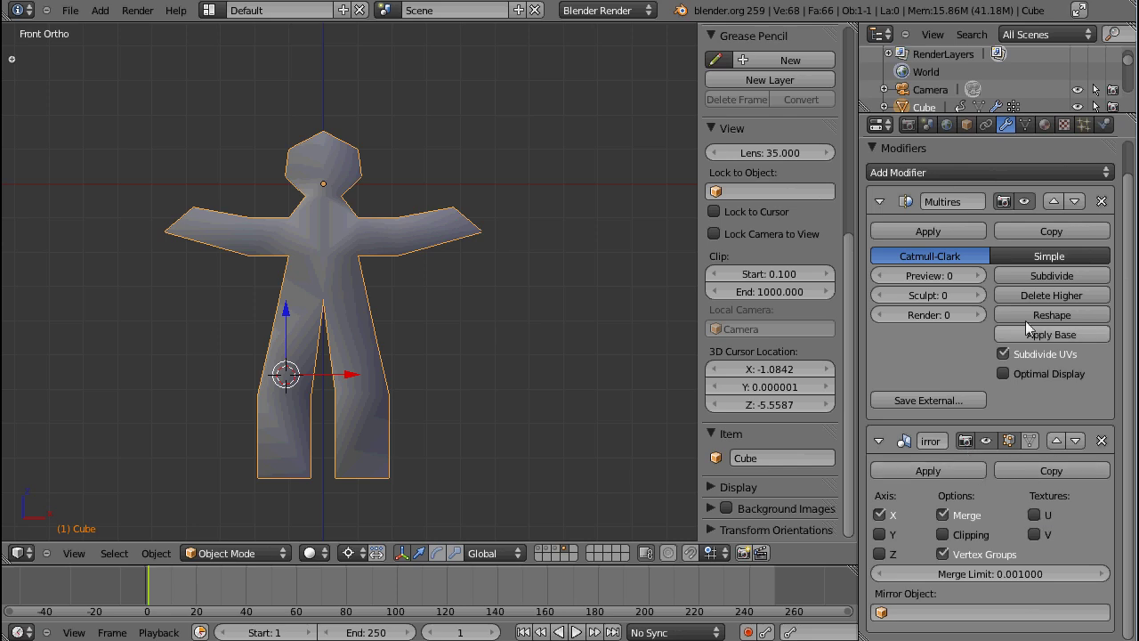
scroll(983, 331, up, 1)
scroll(983, 331, down, 1)
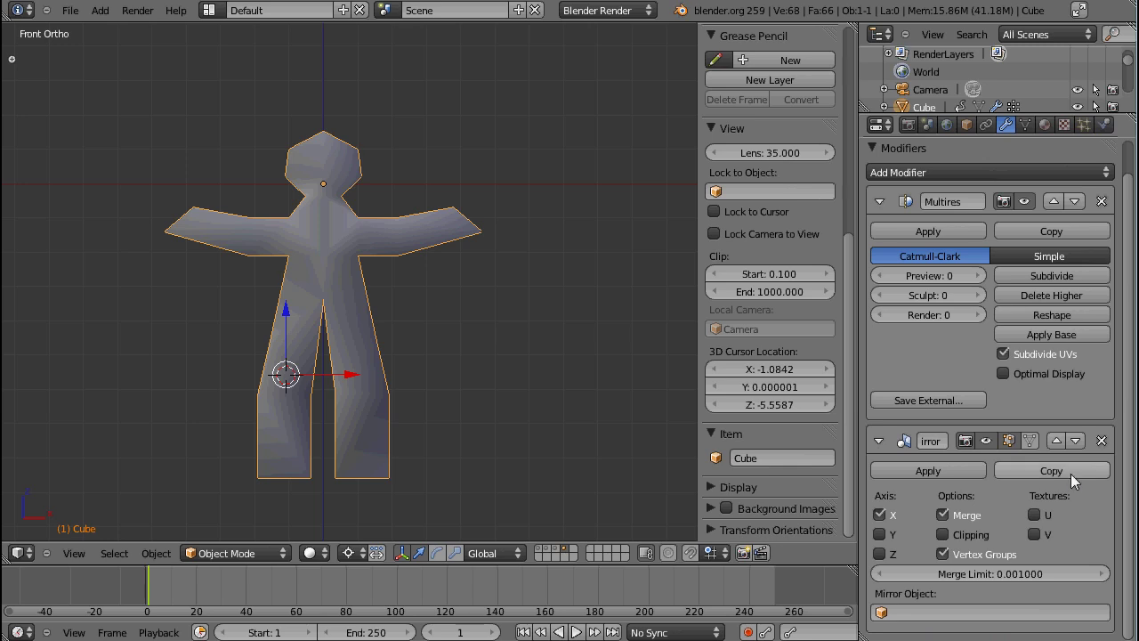
click(1057, 441)
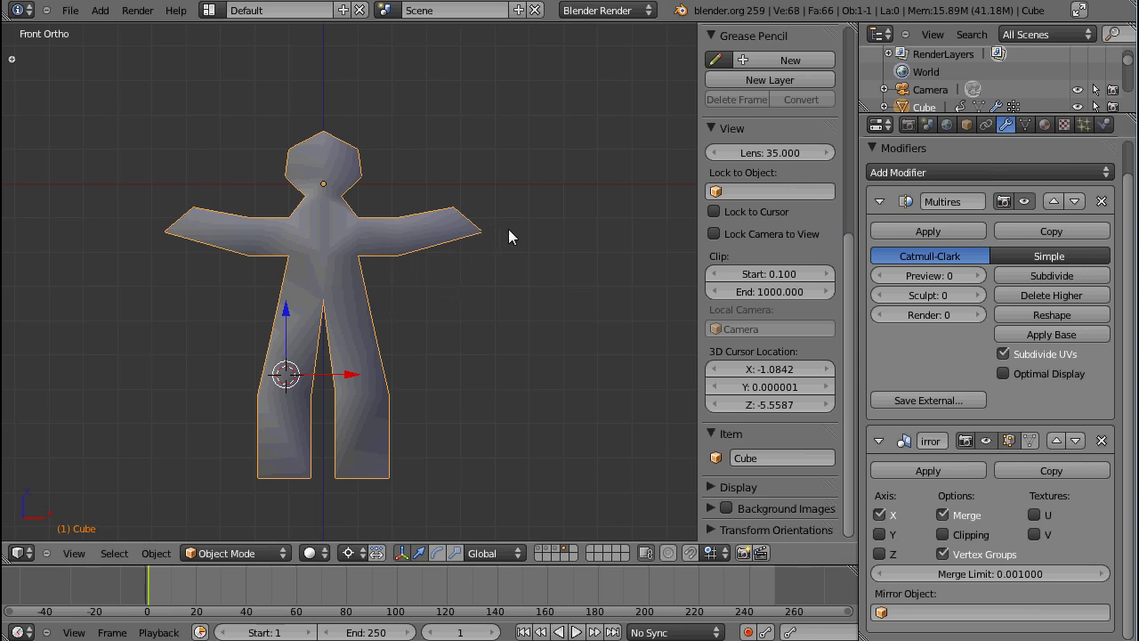
key(Tab)
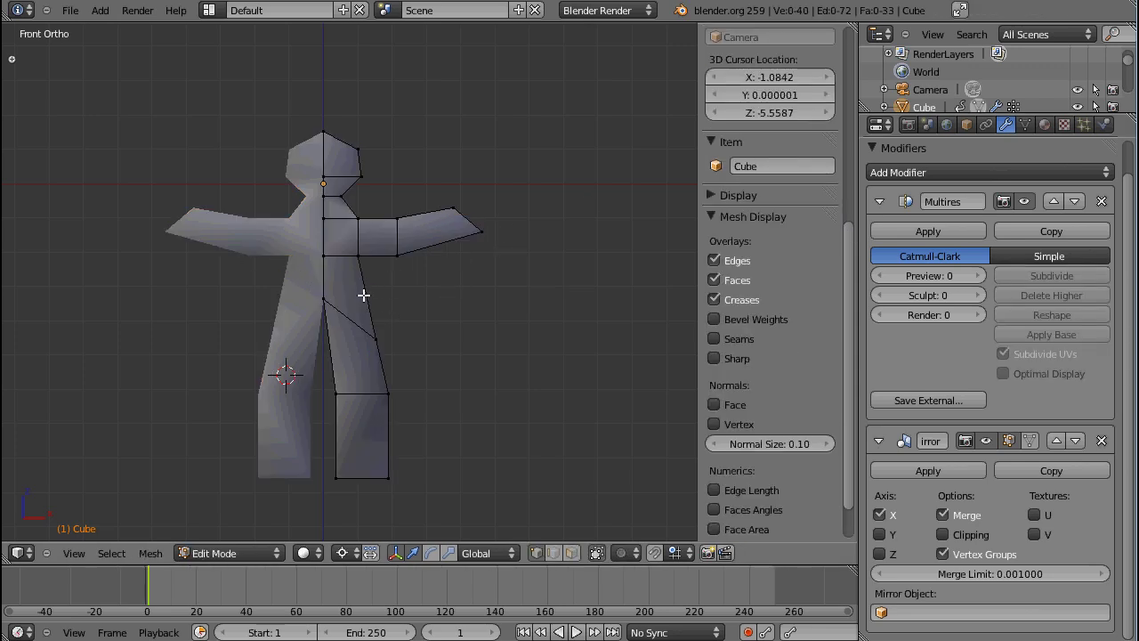
key(Tab)
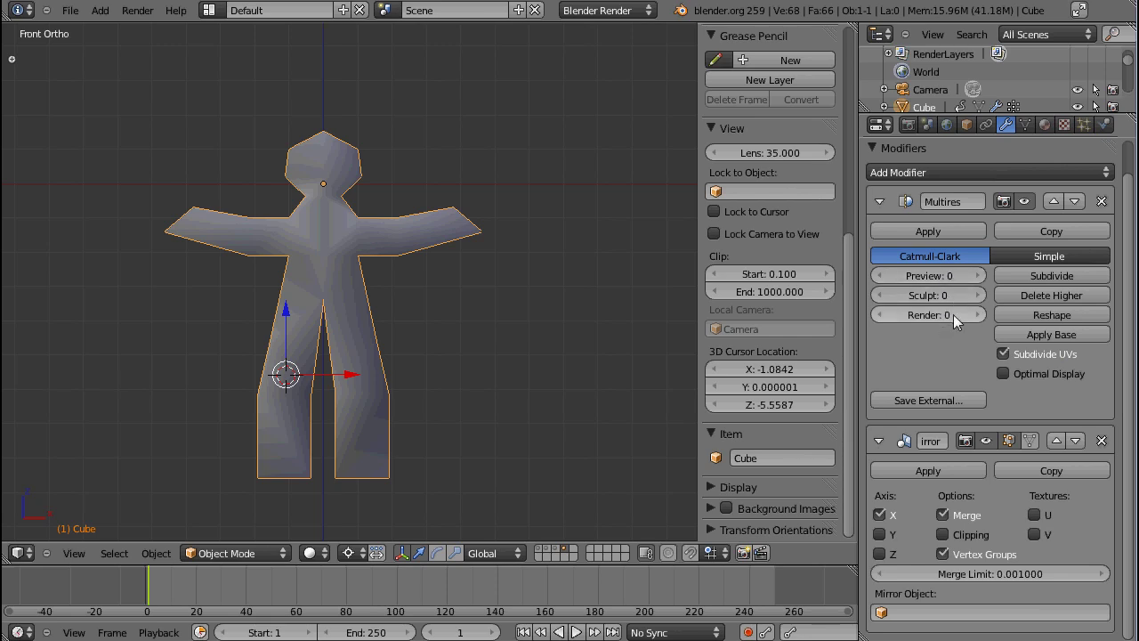
Subdivide the mesh five times with the Multires modifier using Catmull-Clark.
click(1043, 278)
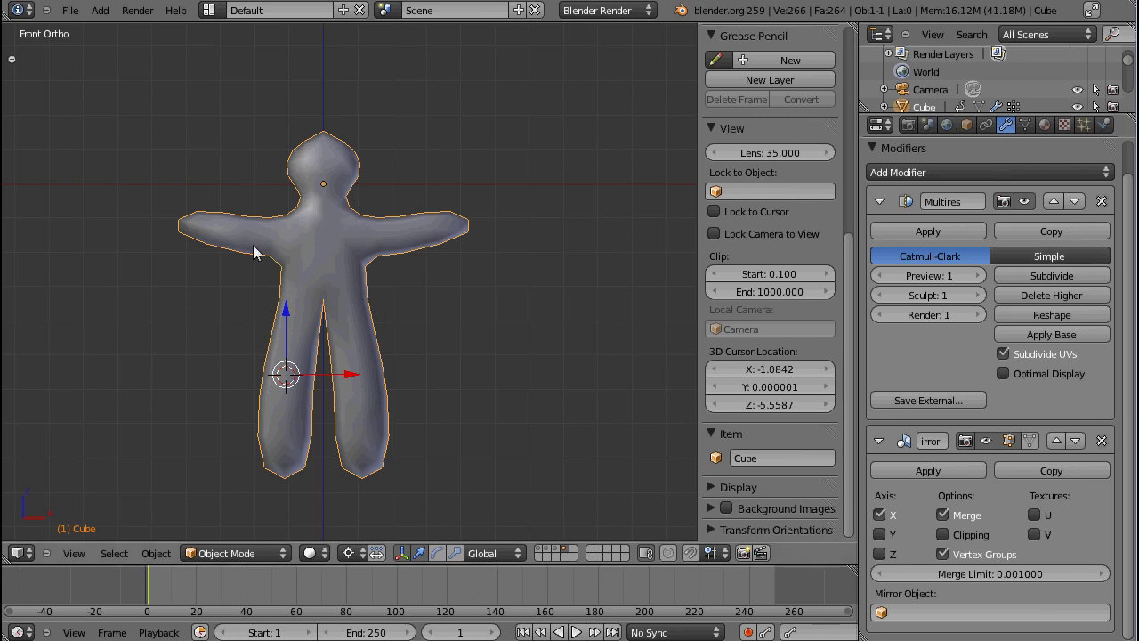
click(1052, 276)
click(1052, 275)
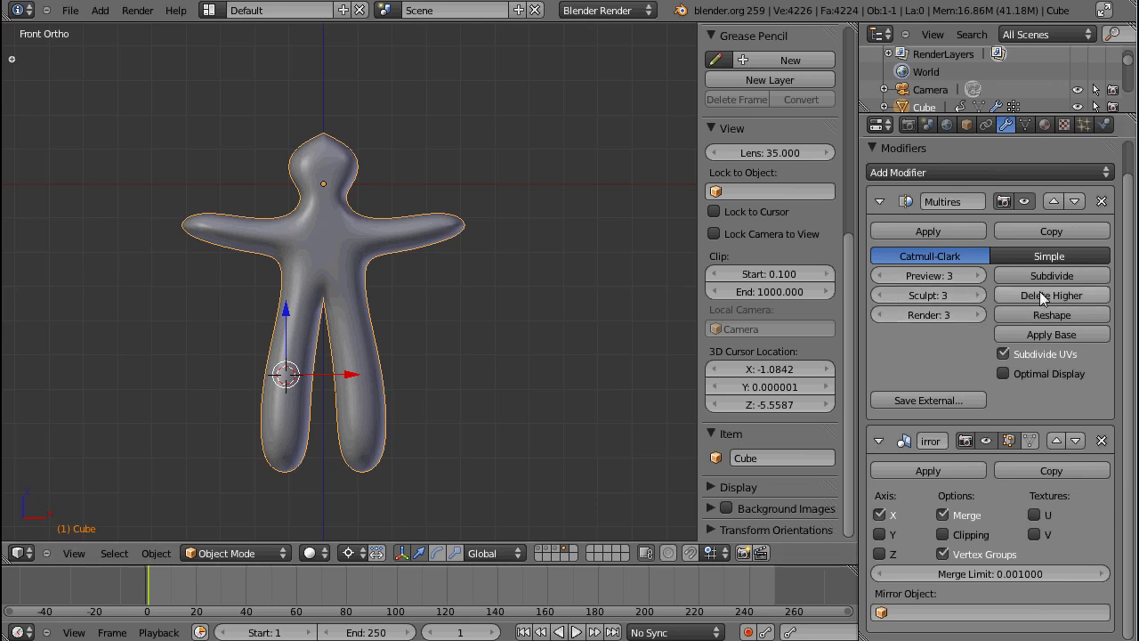
click(1064, 276)
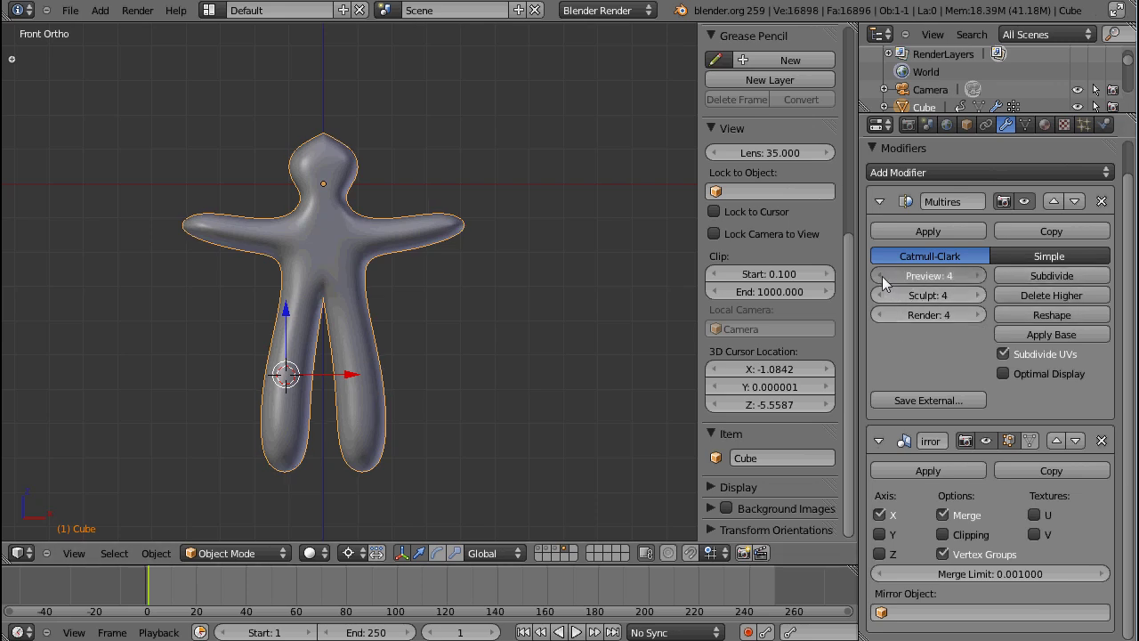
click(879, 276)
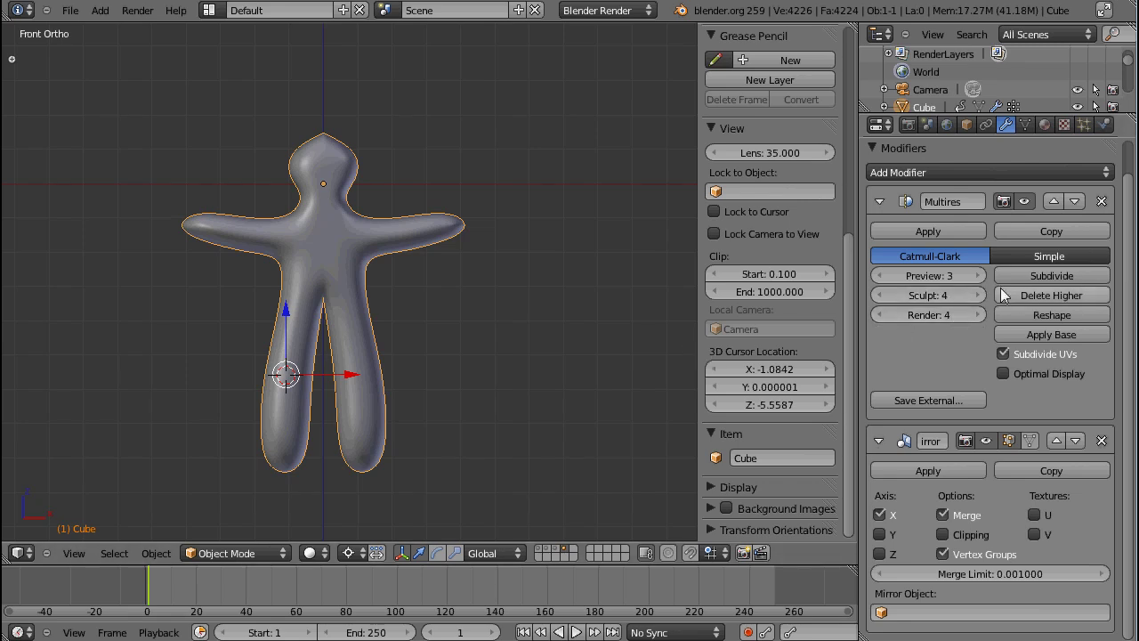
click(1048, 275)
Set the Multires modifier's Preview and Render levels to 3.
click(880, 276)
click(879, 276)
middle_drag(453, 389, 504, 324)
click(880, 315)
click(879, 315)
middle_drag(358, 338, 552, 320)
key(KP_1)
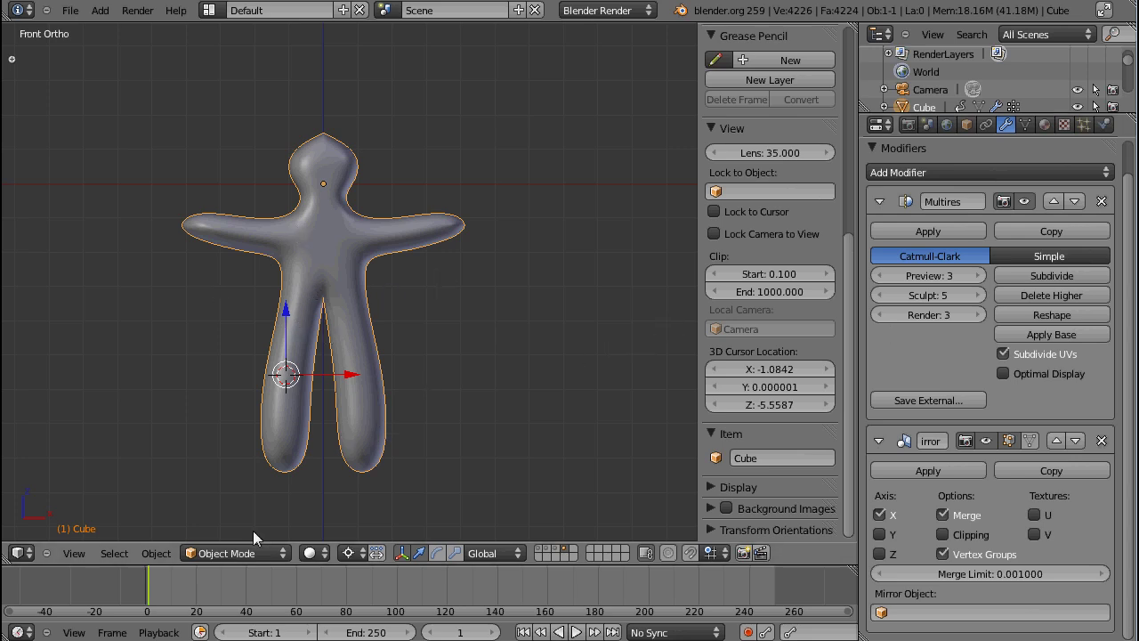
Apply the Mirror modifier and check the resulting full mesh in Edit Mode.
click(910, 469)
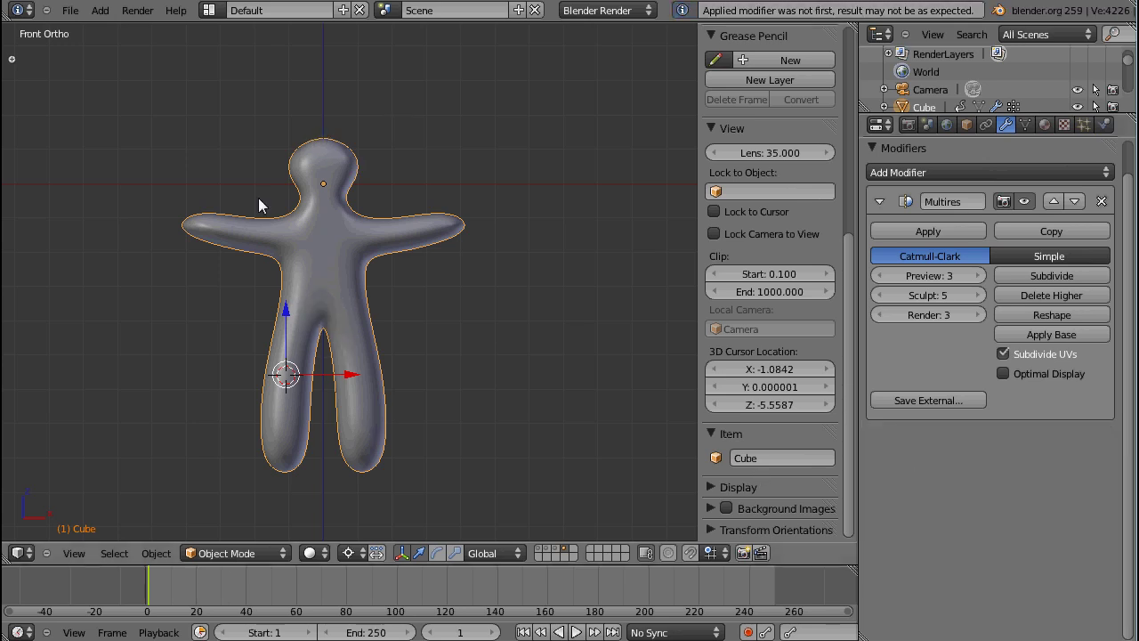
key(Tab)
key(Tab)
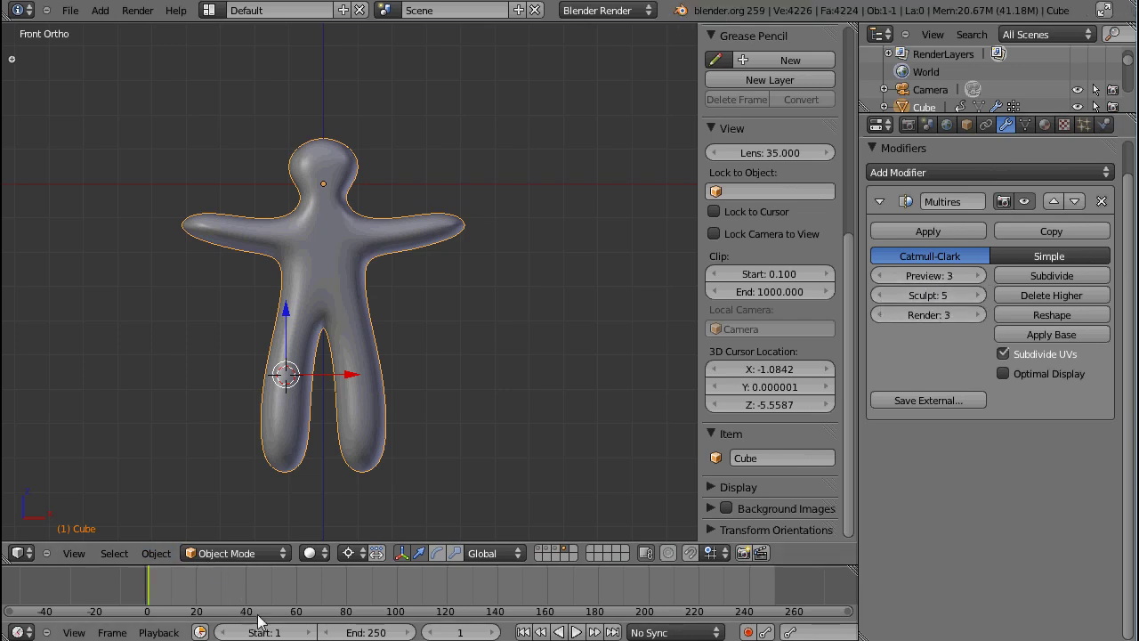
Switch the figure to Sculpt Mode and show the sculpt brush settings.
click(238, 553)
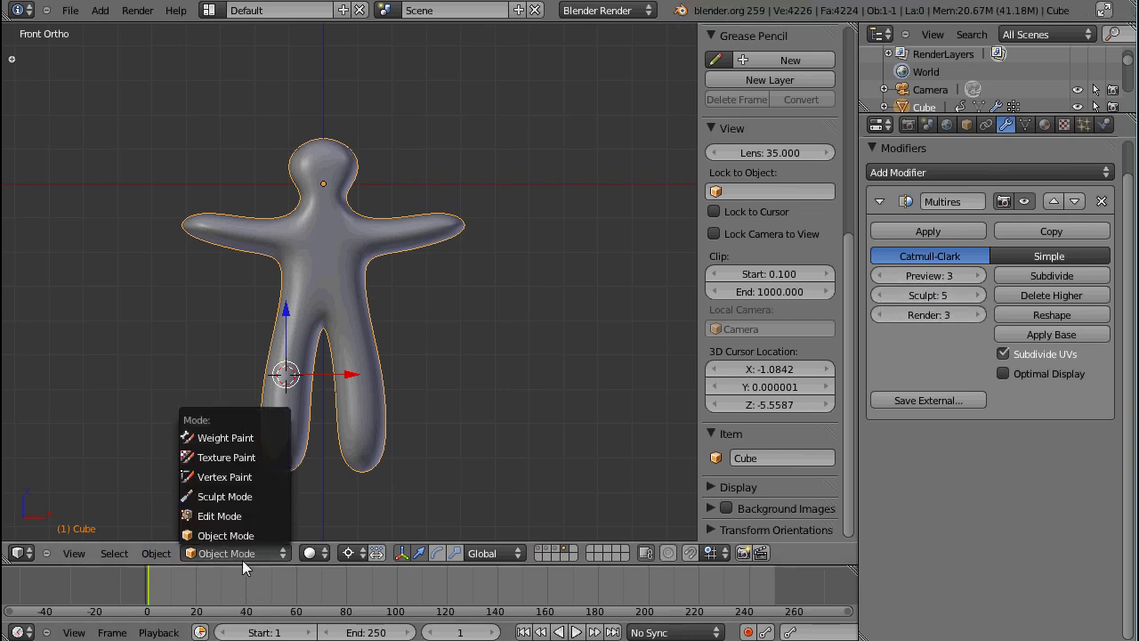
click(267, 496)
mouse_move(463, 267)
middle_down()
mouse_move(363, 342)
mouse_move(331, 403)
middle_up()
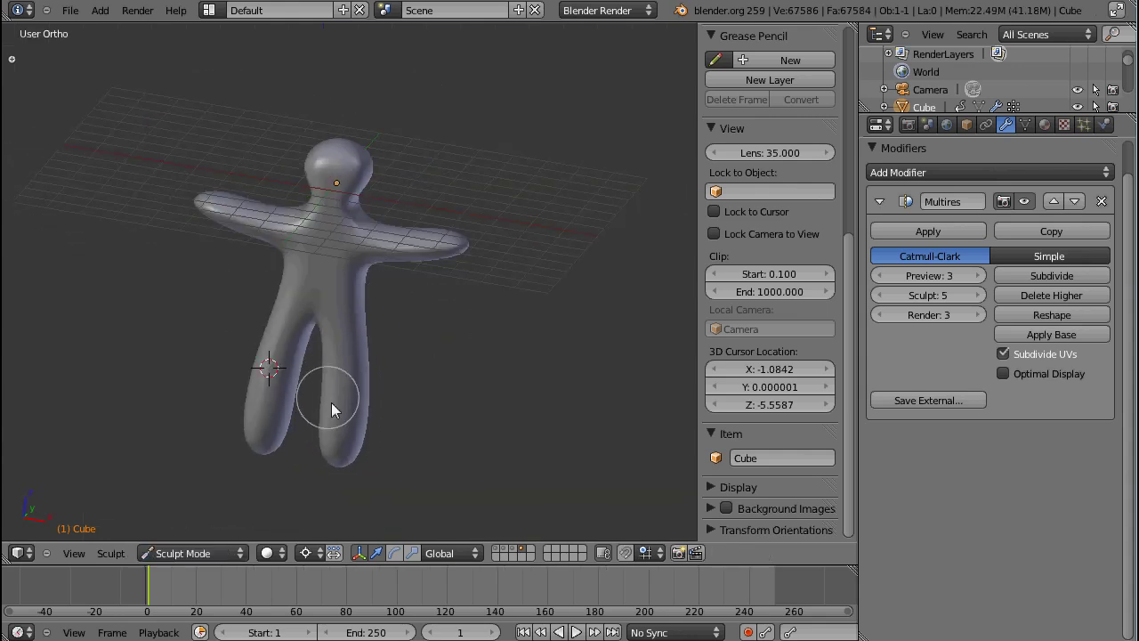
scroll(367, 372, up, 4)
scroll(378, 396, down, 4)
key(t)
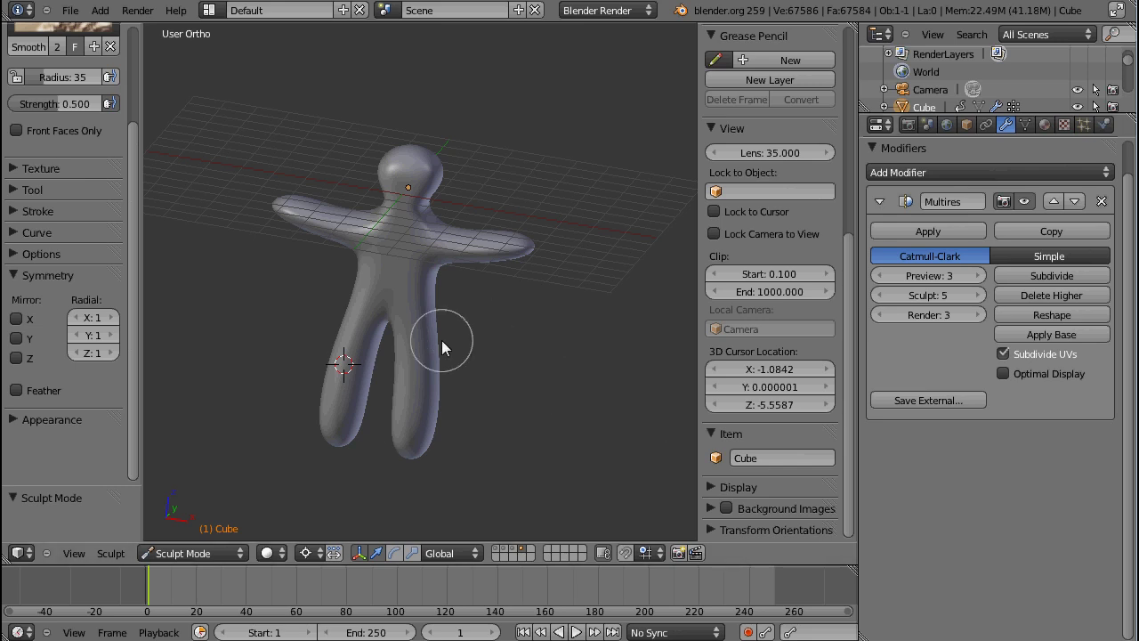
middle_drag(458, 337, 389, 276)
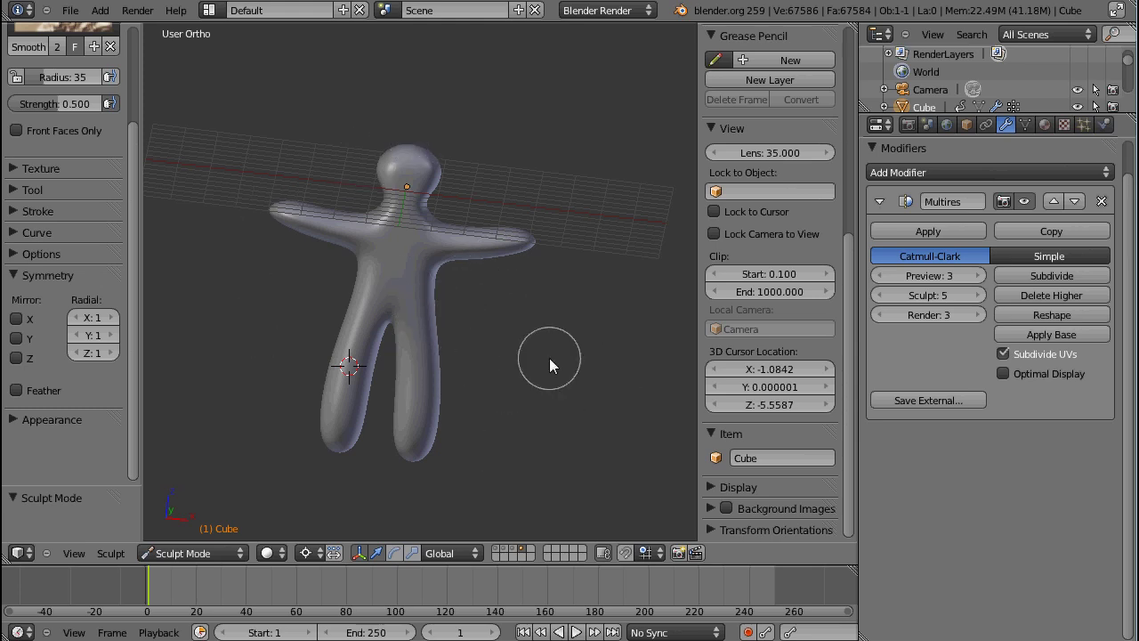
Enable sculpt symmetry mirroring along the X axis.
click(36, 268)
scroll(71, 276, up, 4)
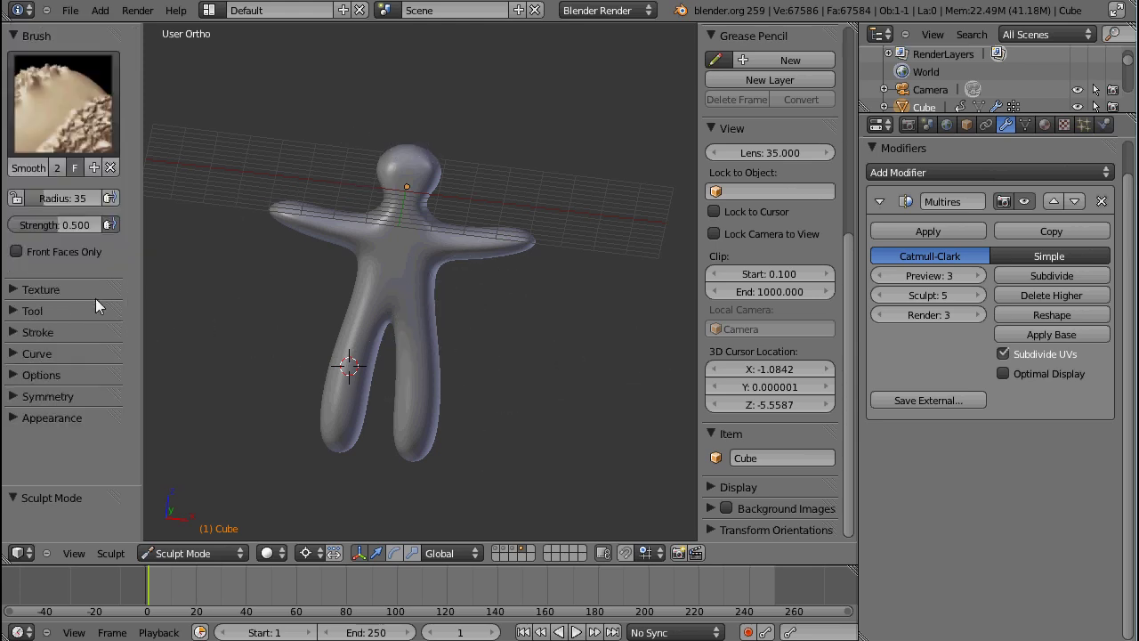
click(37, 399)
scroll(41, 403, down, 2)
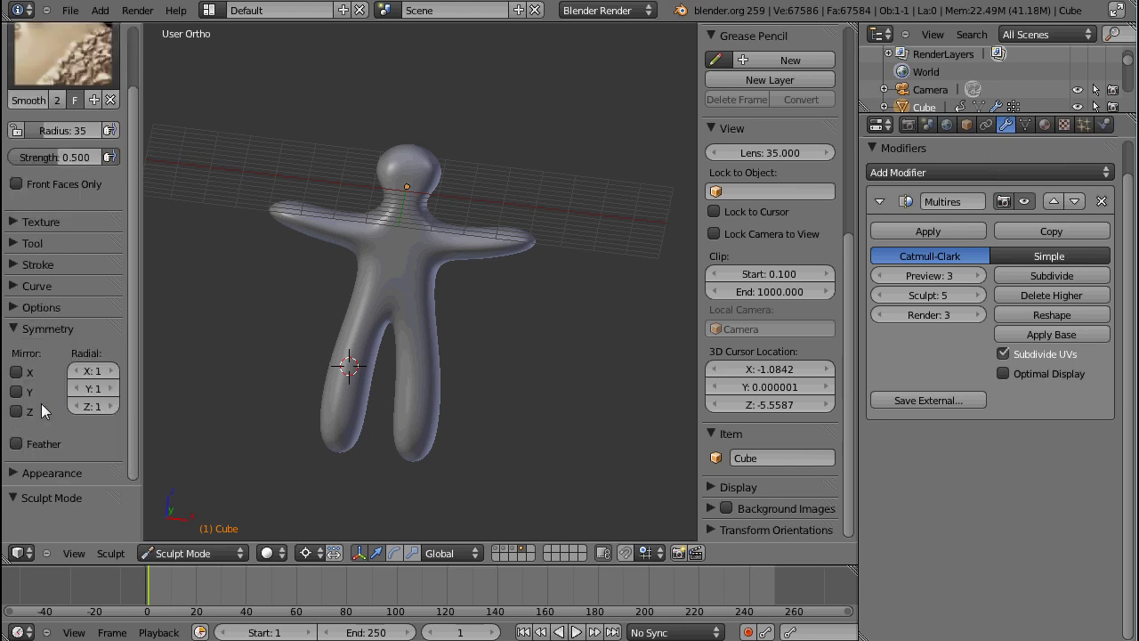
click(16, 373)
mouse_move(528, 446)
middle_down()
mouse_move(428, 435)
mouse_move(298, 285)
middle_up()
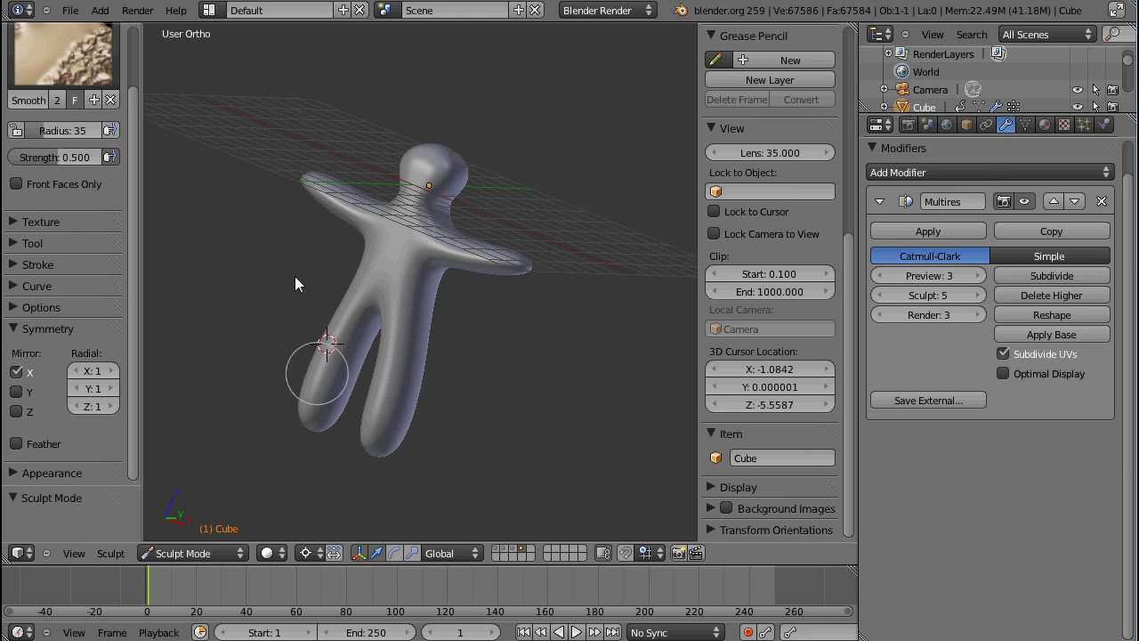
Choose the Grab brush and pull the lower ends of the legs forward to shape feet.
click(48, 57)
text(g)
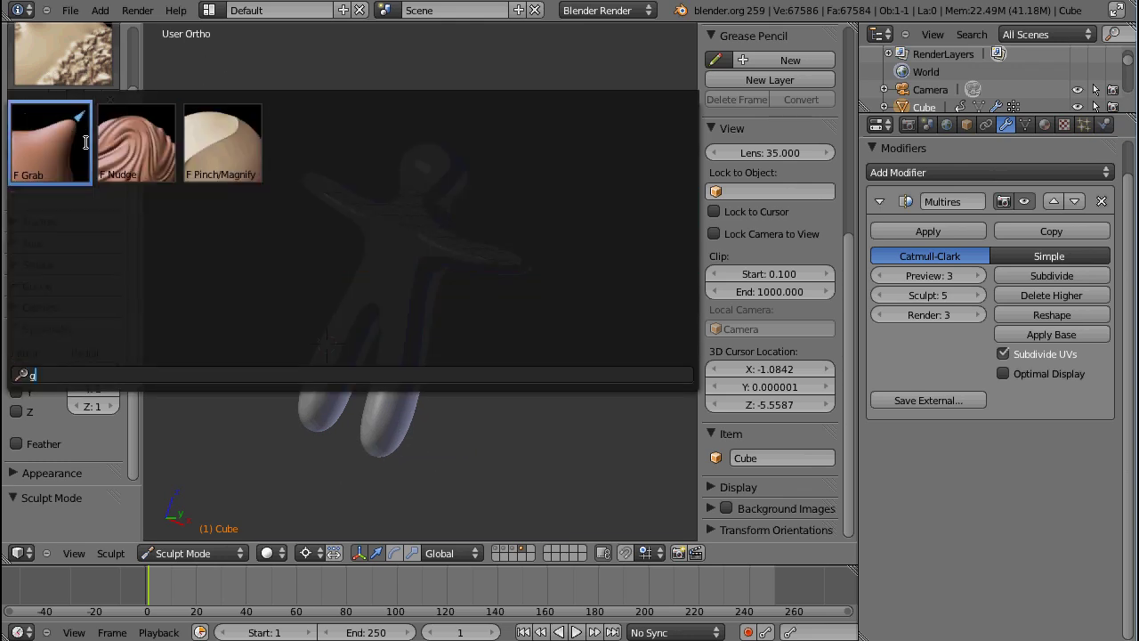
key(Return)
middle_drag(523, 432, 389, 442)
drag(356, 413, 326, 423)
drag(369, 386, 310, 400)
mouse_move(310, 401)
middle_down()
mouse_move(408, 463)
mouse_move(464, 407)
middle_up()
key(ctrl+z)
key(ctrl+z)
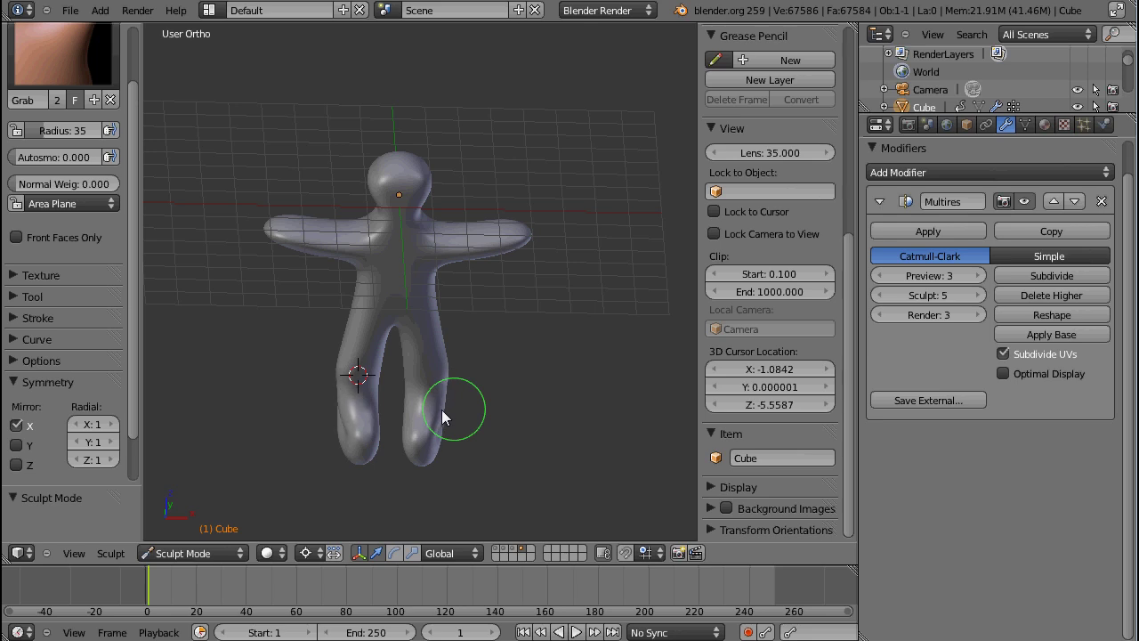
drag(359, 372, 359, 374)
mouse_move(590, 452)
middle_down()
mouse_move(367, 326)
mouse_move(489, 455)
middle_up()
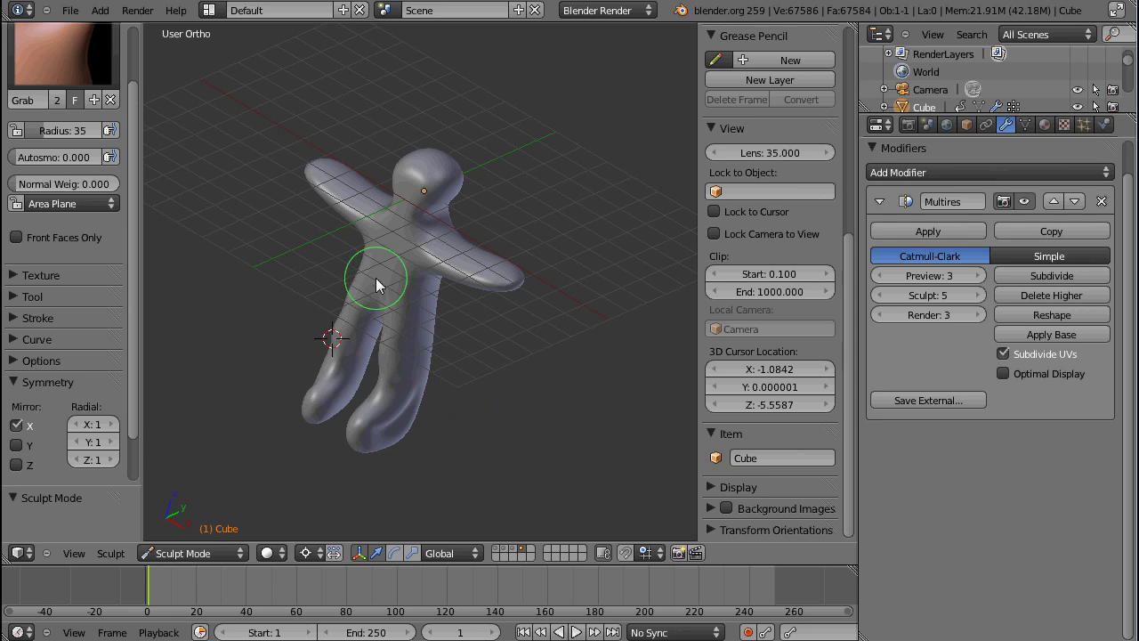
Compare the sculpted figure with its low-poly base mesh in Edit Mode and examine the legs and feet closely.
key(KP_1)
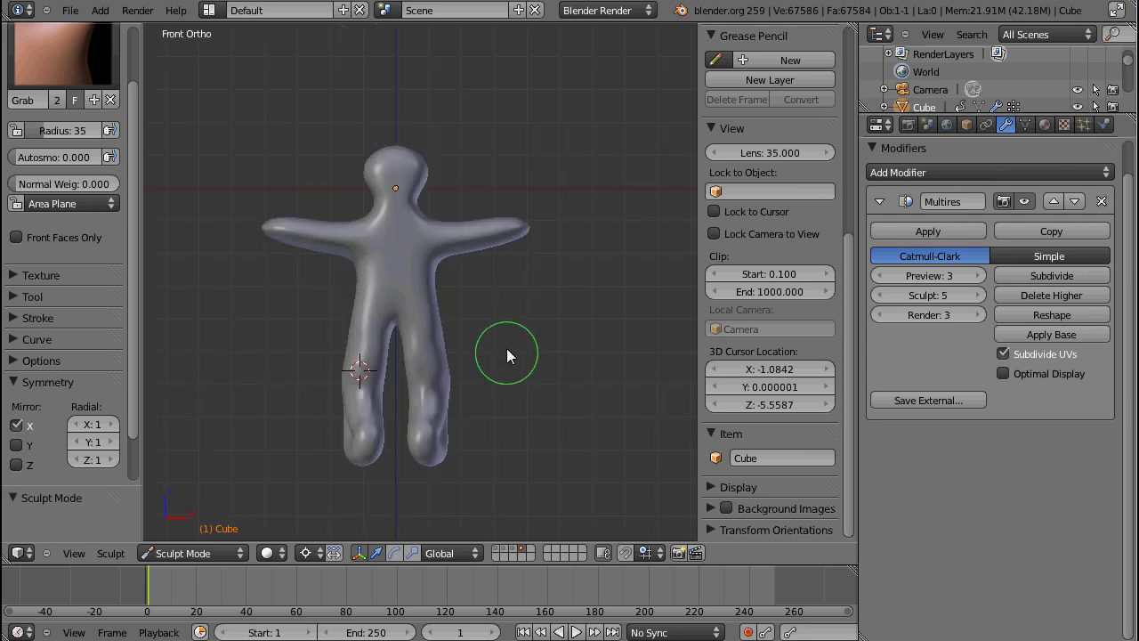
shift+middle_drag(507, 356, 504, 241)
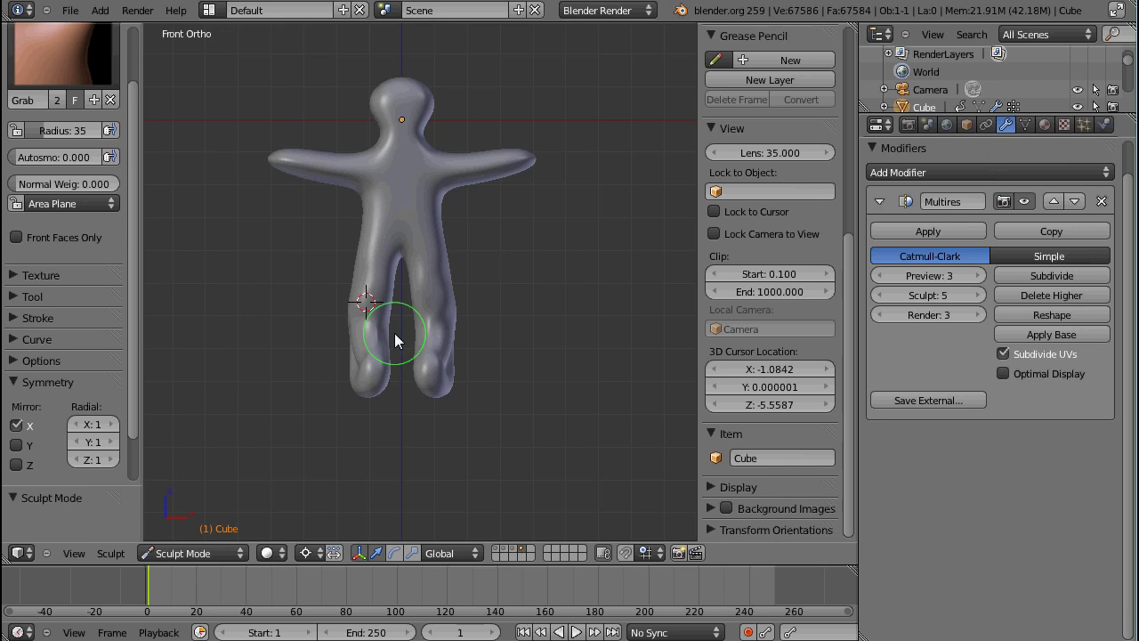
key(Tab)
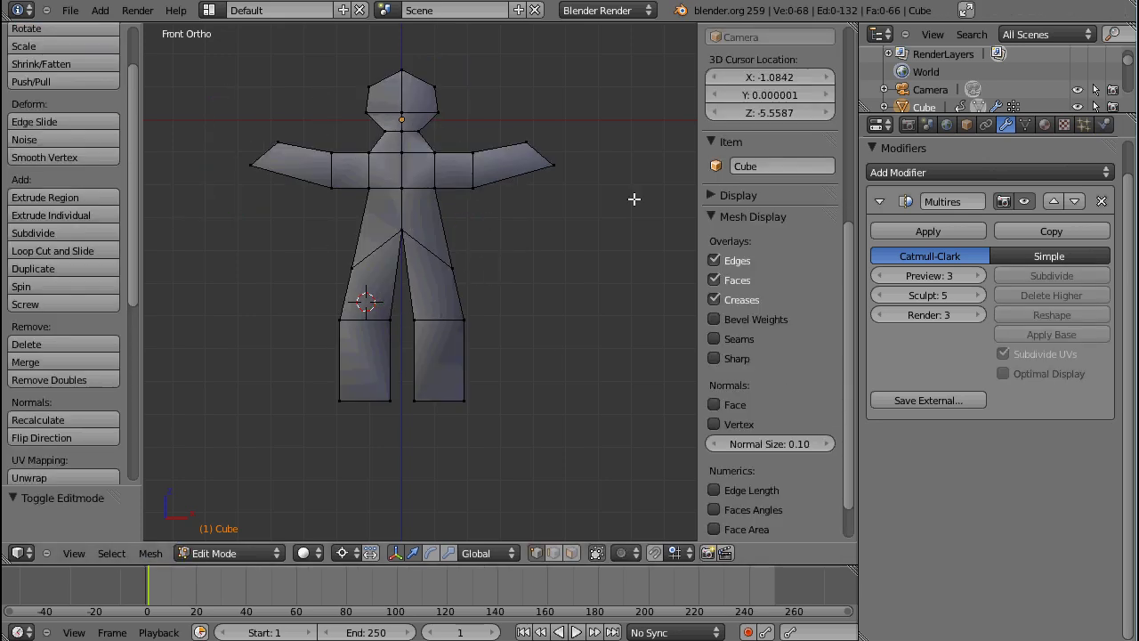
key(Tab)
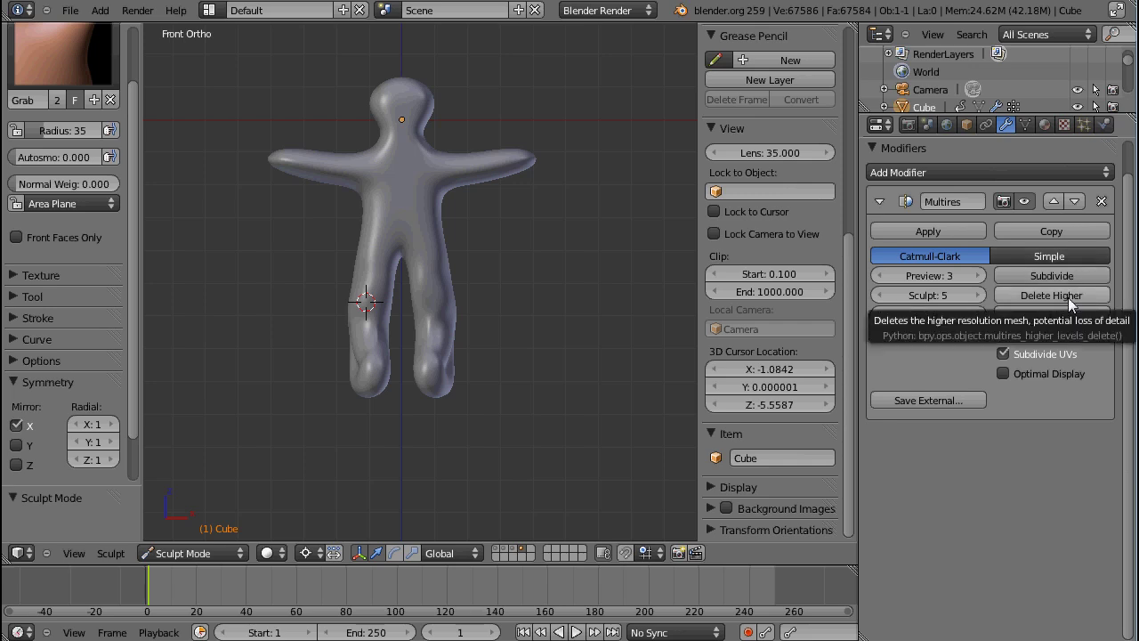
middle_drag(427, 298, 612, 348)
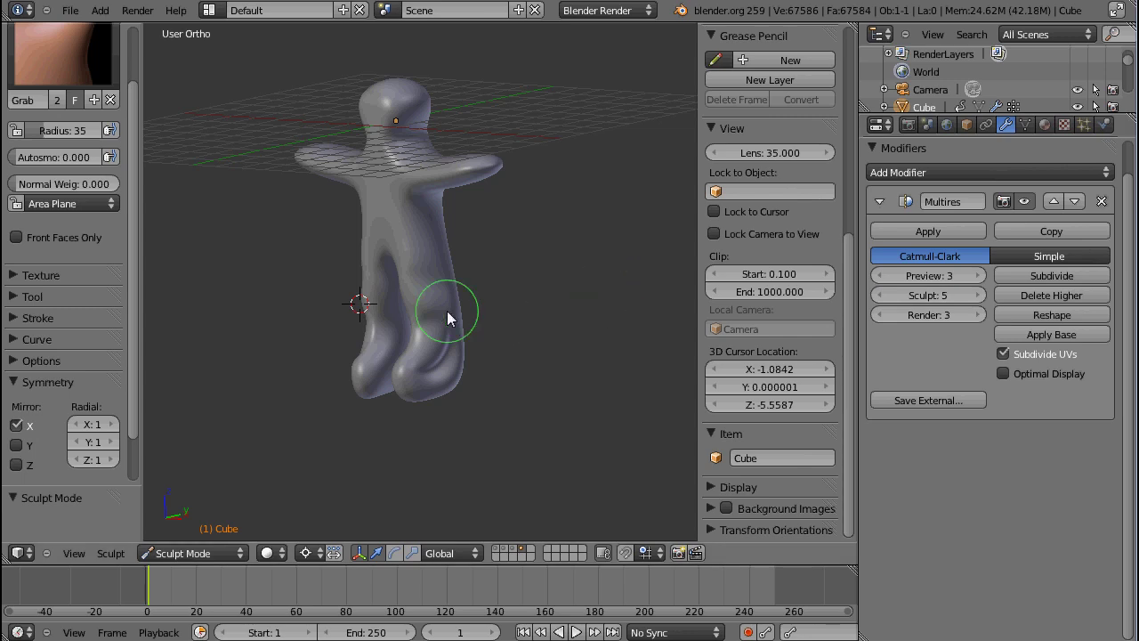
scroll(405, 314, up, 5)
scroll(414, 316, down, 2)
middle_drag(414, 315, 470, 215)
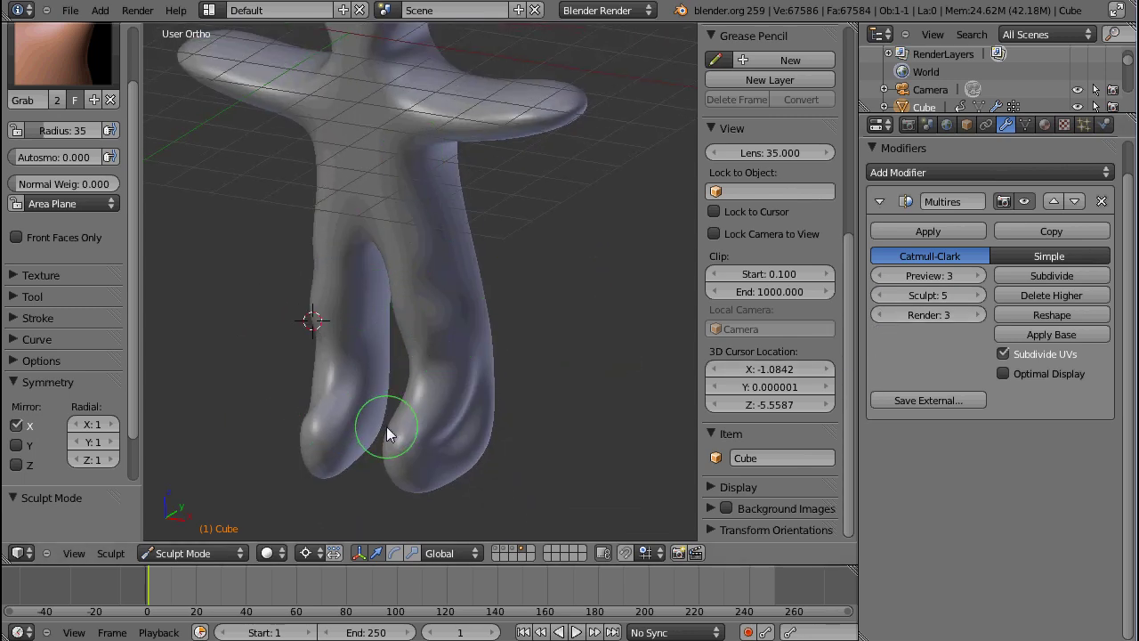
scroll(388, 434, down, 3)
middle_drag(425, 407, 377, 394)
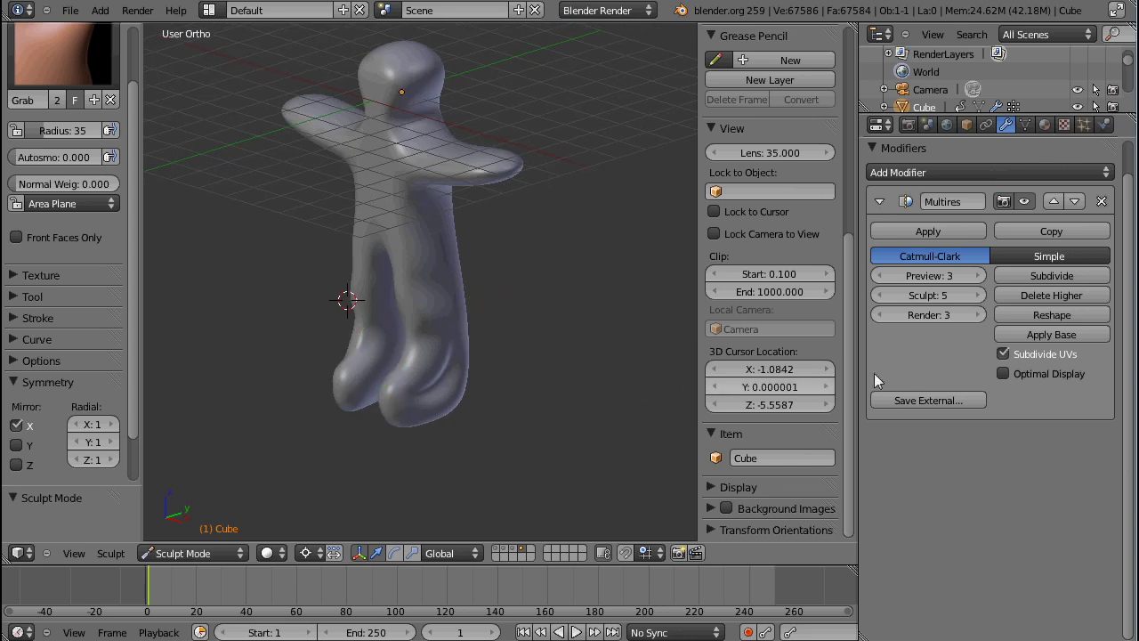
Set the Multires Sculpt and Render levels to 4 and delete the higher subdivision levels.
click(1046, 295)
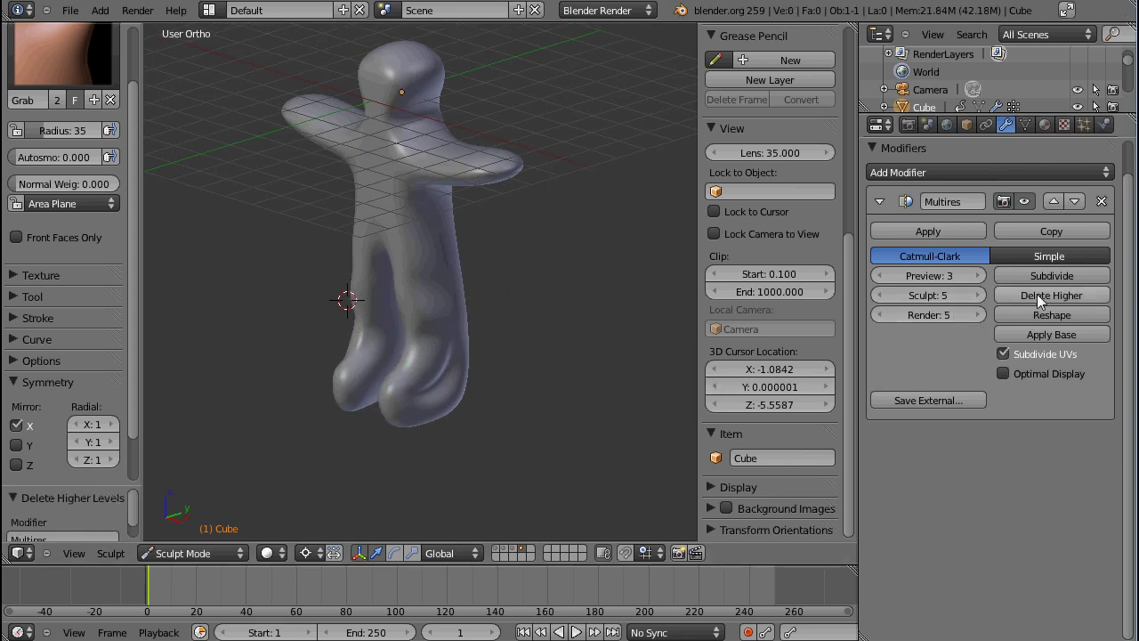
click(879, 294)
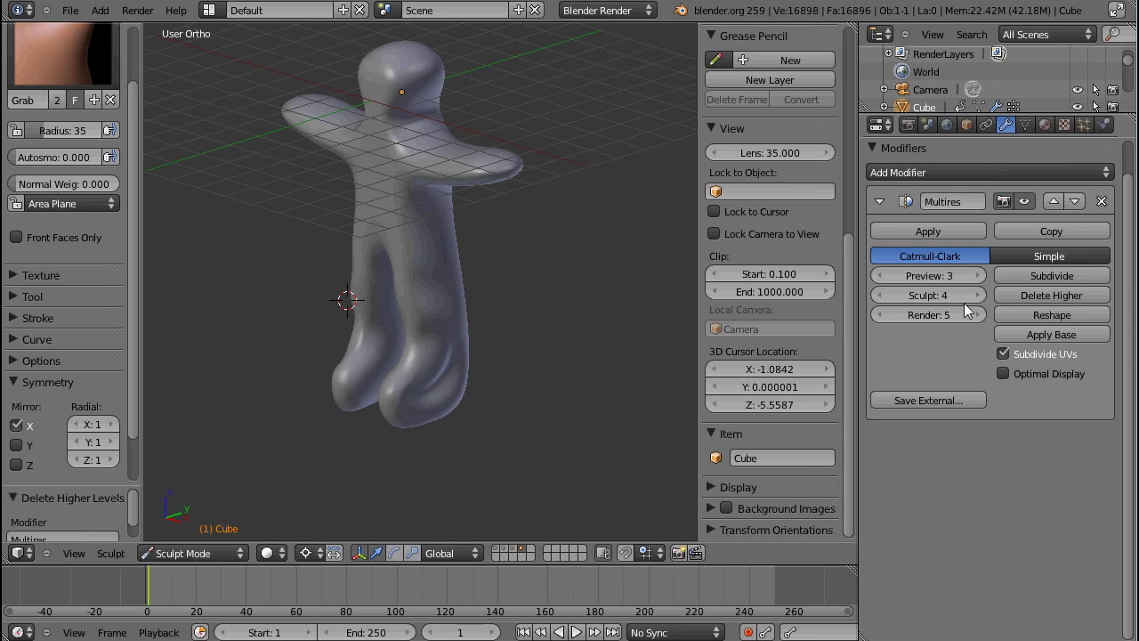
mouse_move(330, 310)
middle_down()
mouse_move(389, 339)
mouse_move(347, 328)
middle_up()
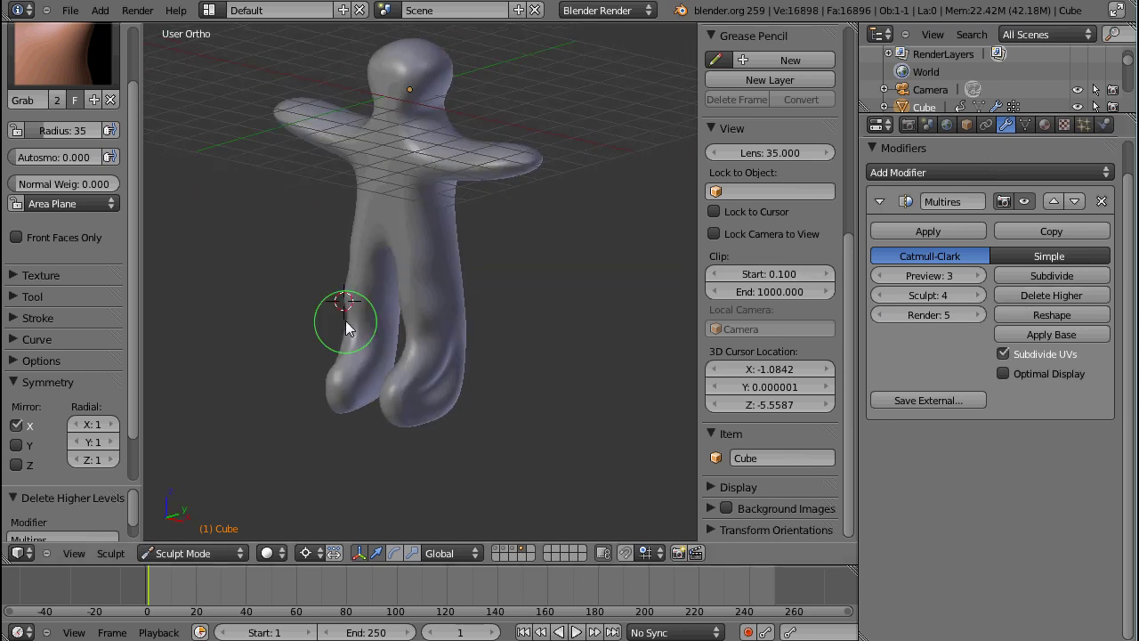
click(875, 316)
click(1045, 297)
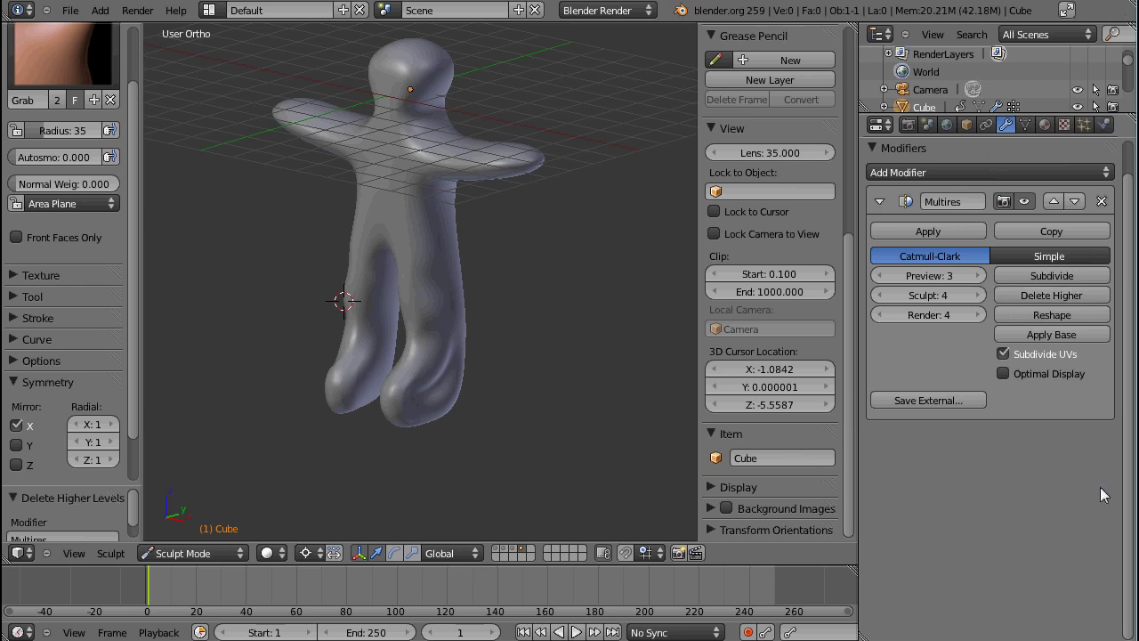
Lower the Multires levels to Preview 1, Sculpt 2 and Render 2.
middle_drag(623, 316, 552, 308)
scroll(941, 332, up, 1)
mouse_move(941, 332)
mouse_down()
mouse_move(875, 335)
mouse_move(888, 335)
mouse_up()
click(877, 309)
click(877, 311)
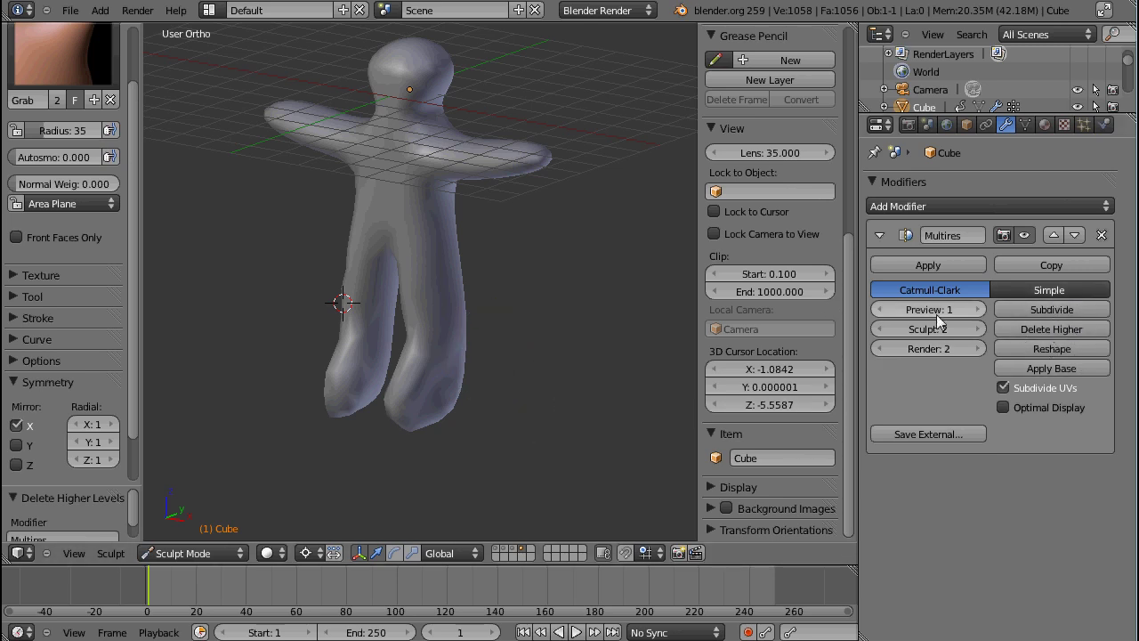
middle_drag(497, 410, 477, 427)
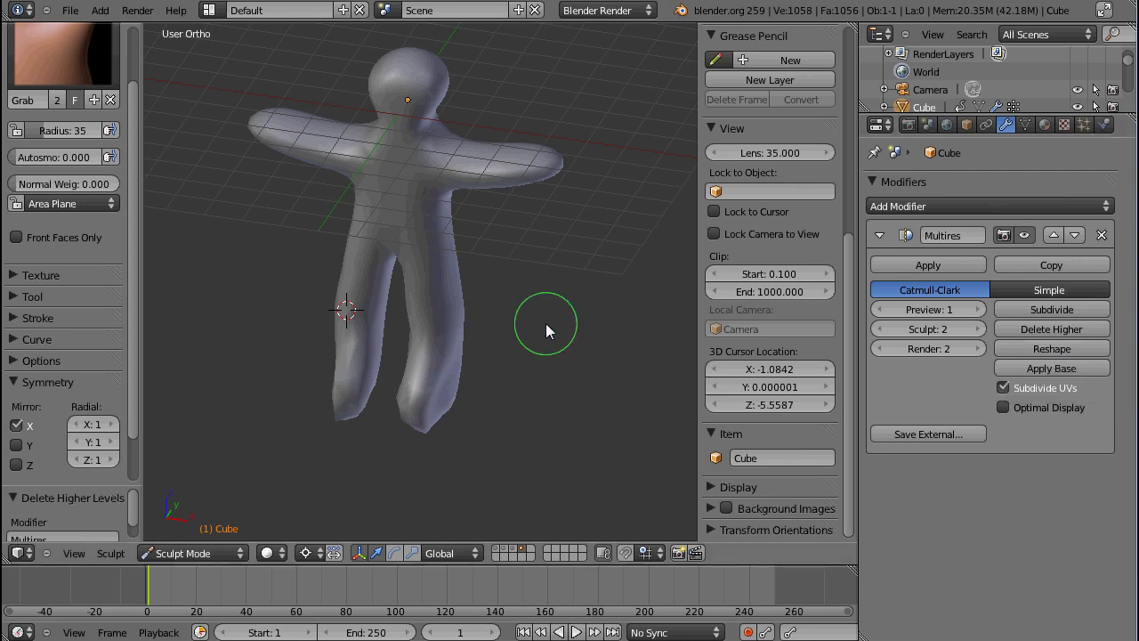
Compare the smoothed figure with its low-poly base mesh in Edit Mode from the front and side, concentrating on the legs and feet.
key(Tab)
key(KP_1)
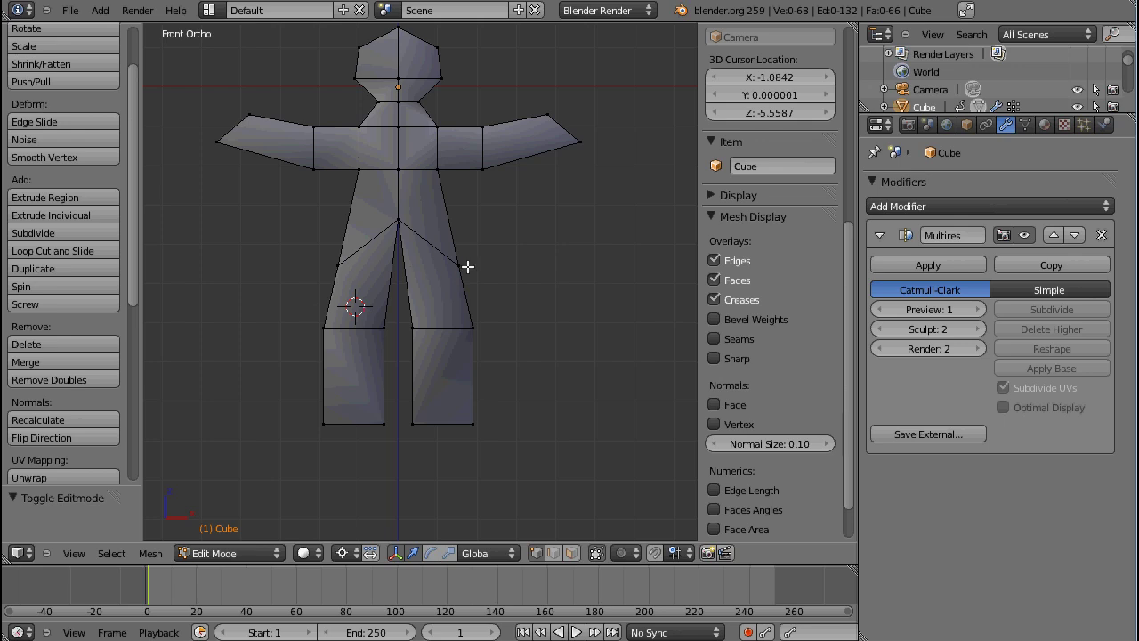
key(Tab)
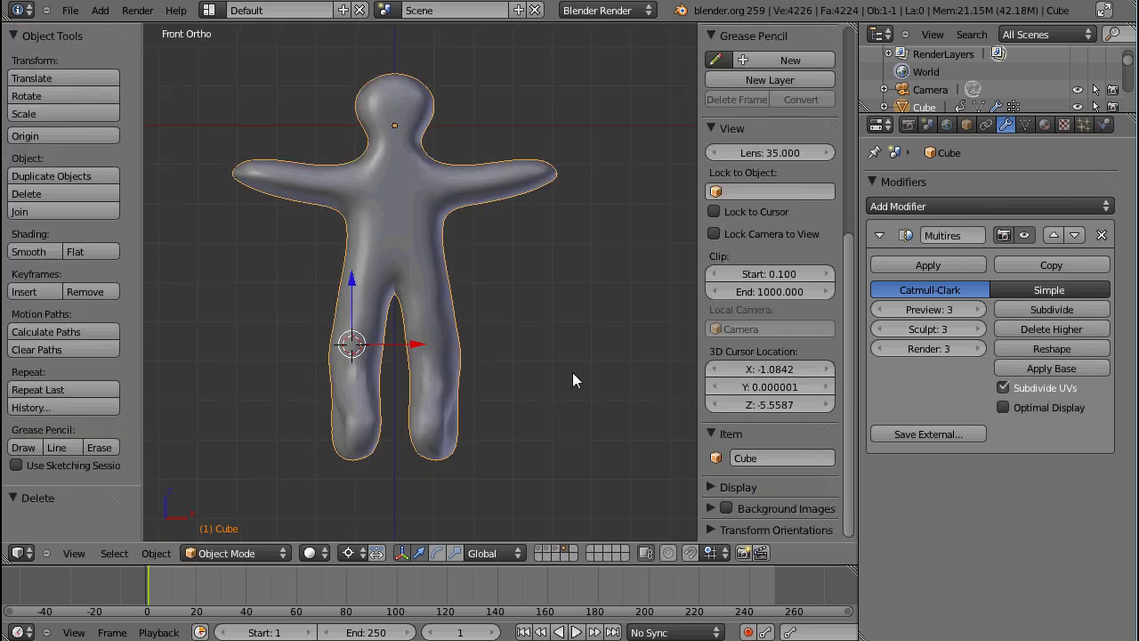
middle_drag(600, 262, 453, 295)
key(Tab)
middle_drag(424, 359, 550, 344)
key(Tab)
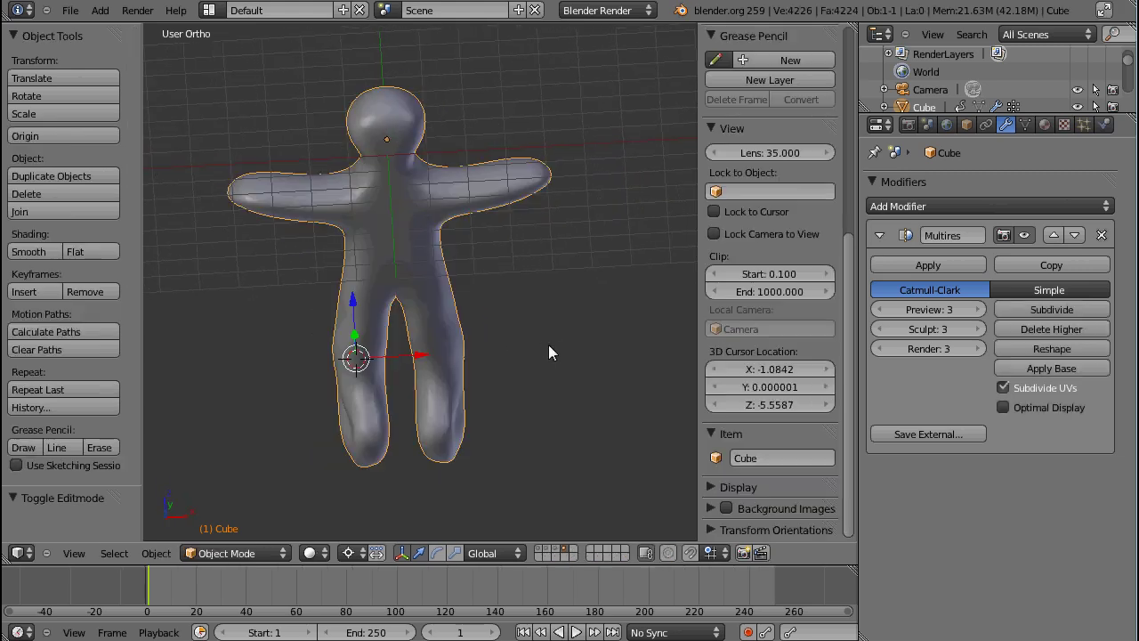
key(KP_3)
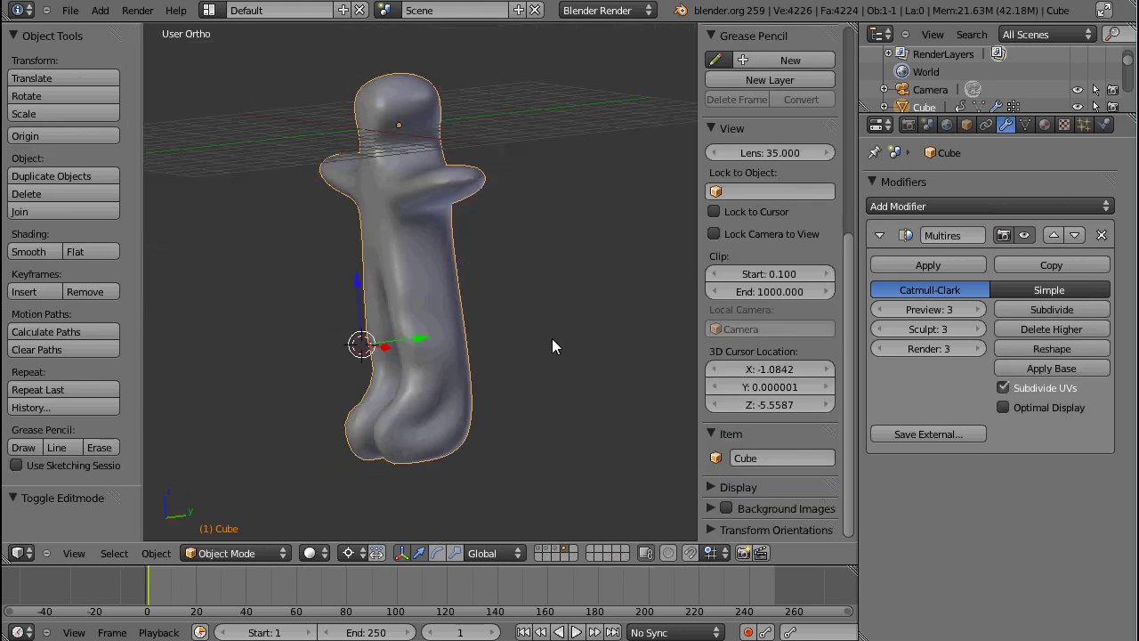
key(Tab)
shift+middle_drag(412, 386, 434, 293)
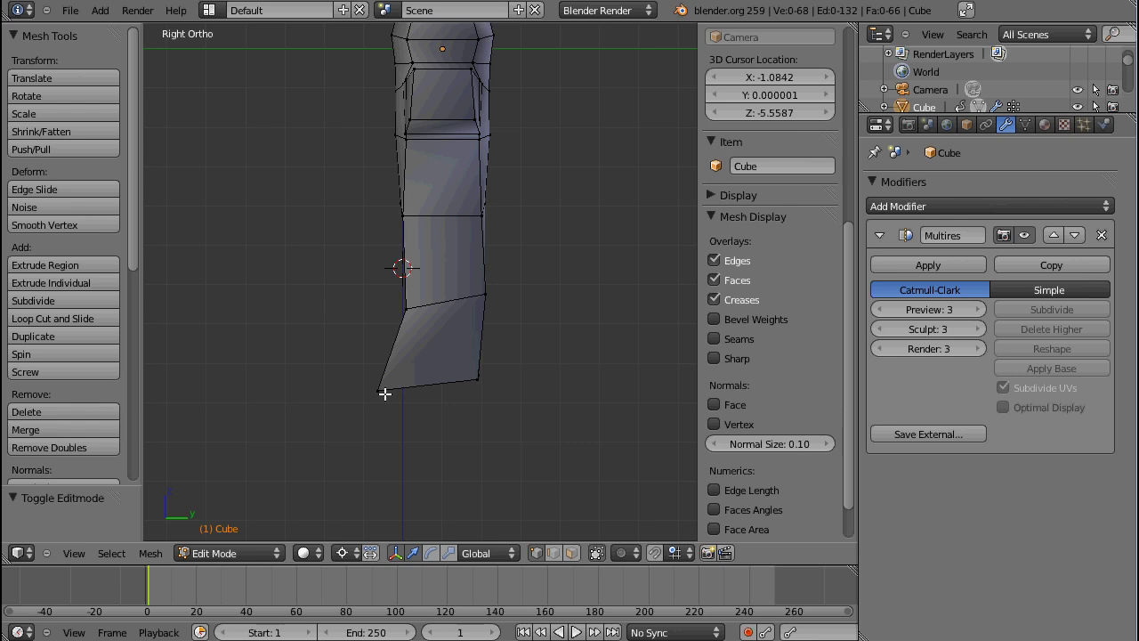
scroll(392, 372, down, 2)
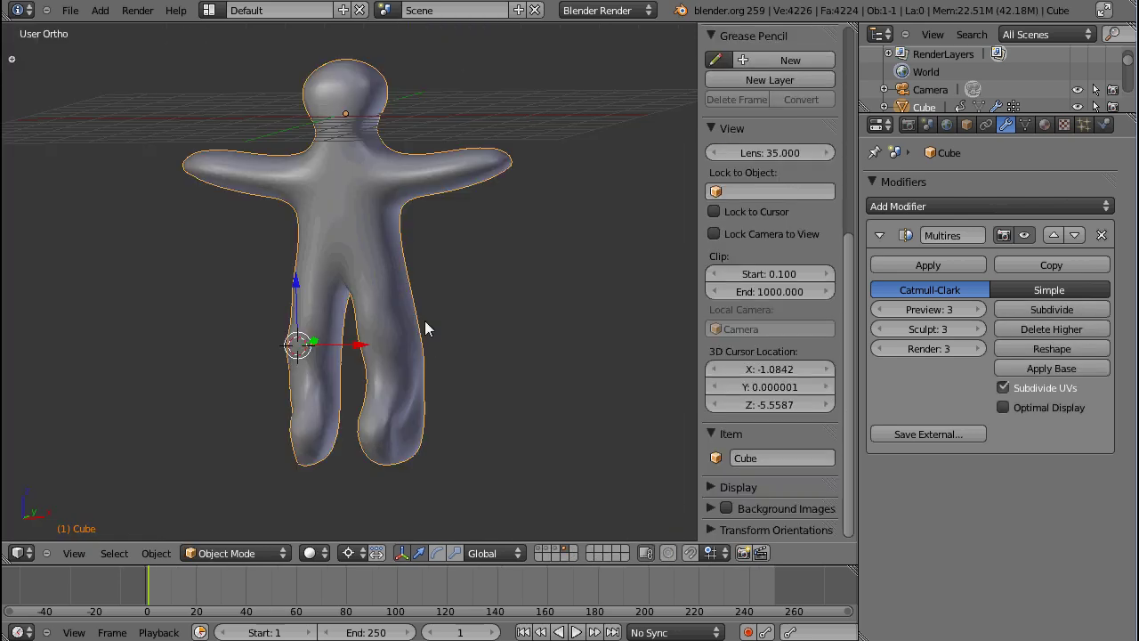
middle_drag(425, 376, 401, 367)
key(Tab)
scroll(402, 366, up, 3)
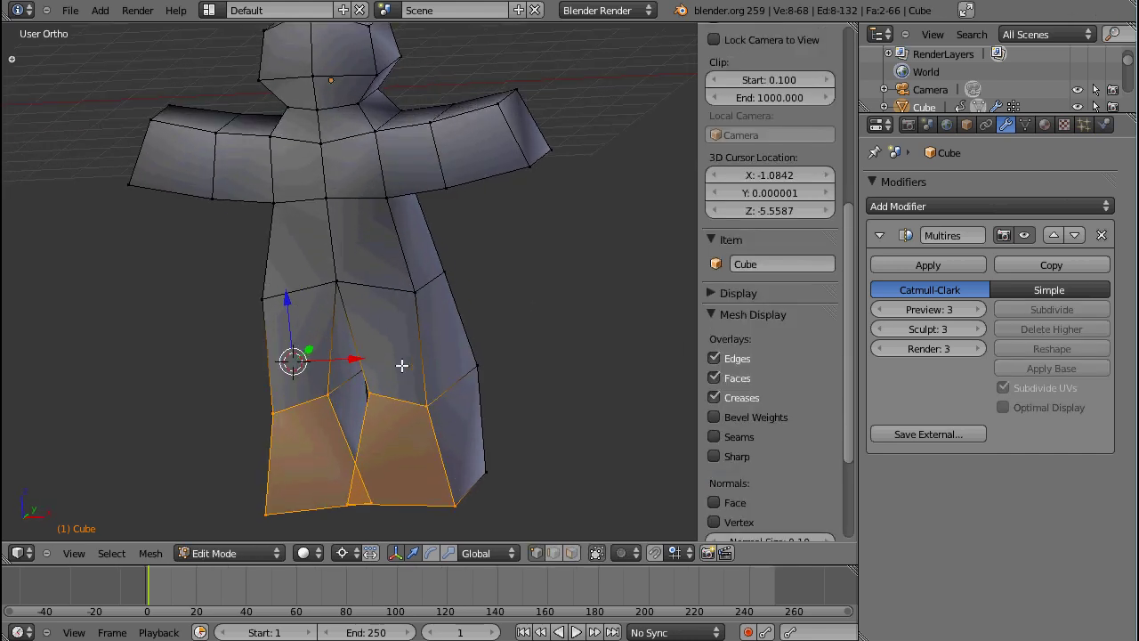
Move the inner vertices at the lower ends of both legs outward in front view to narrow the feet and widen the gap.
key(KP_1)
shift+middle_drag(383, 485, 366, 406)
right_click(366, 406)
key(g)
click(313, 413)
right_click(354, 407)
key(g)
click(371, 408)
right_click(341, 395)
key(g)
click(315, 394)
key(g)
click(356, 392)
key(Tab)
scroll(442, 372, down, 4)
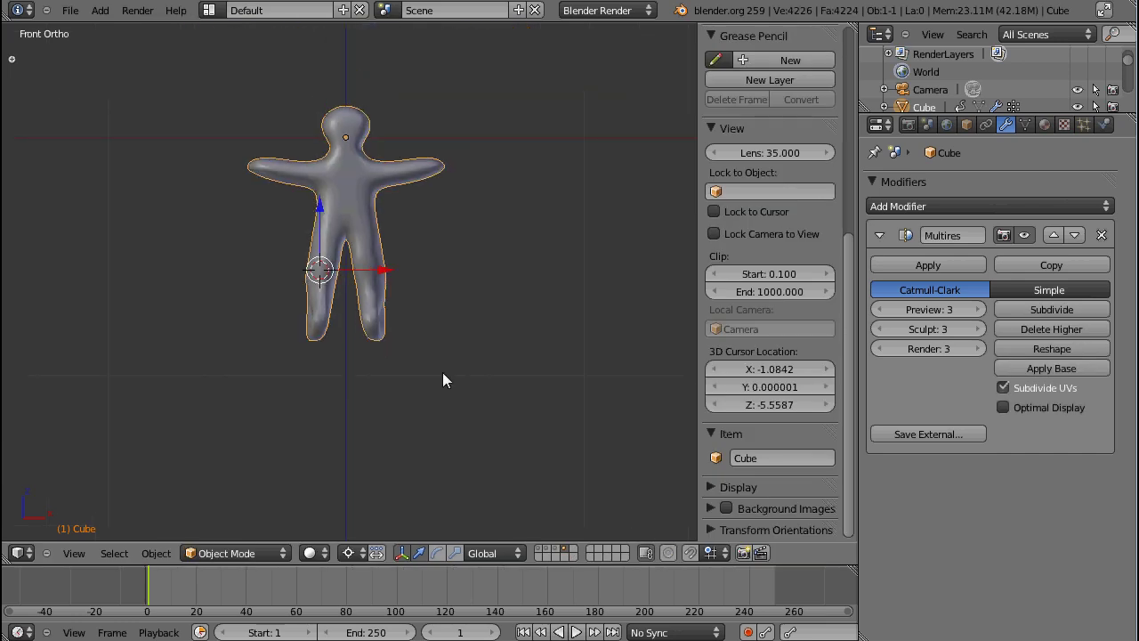
Examine the smoothed feet closely from the side and from an angled view.
middle_drag(442, 372, 286, 390)
key(KP_3)
scroll(286, 390, up, 5)
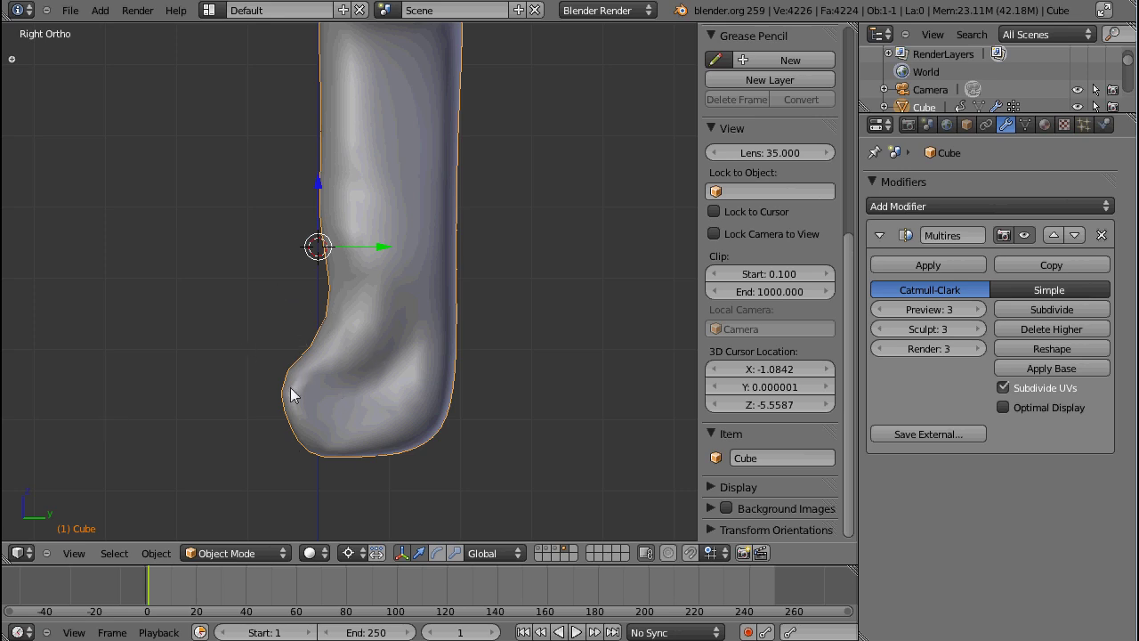
middle_drag(290, 395, 298, 423)
middle_drag(194, 405, 266, 400)
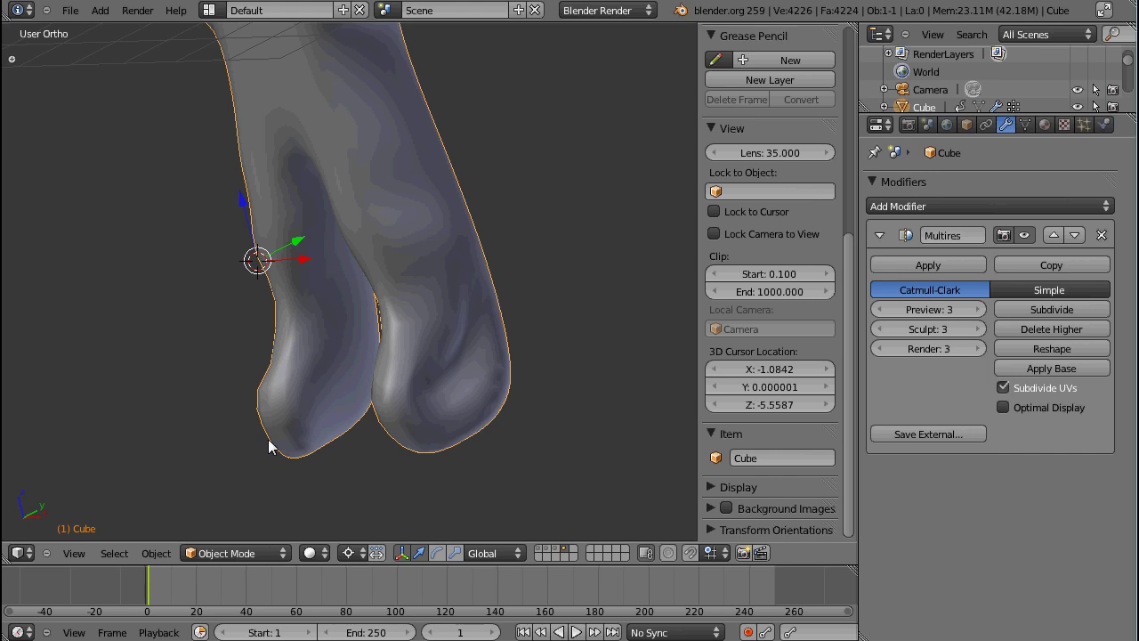
key(KP_3)
middle_drag(268, 439, 288, 326)
Select the bottom vertices of both feet in wireframe side view and try scaling them to 0 along Z about the 3D cursor.
key(Tab)
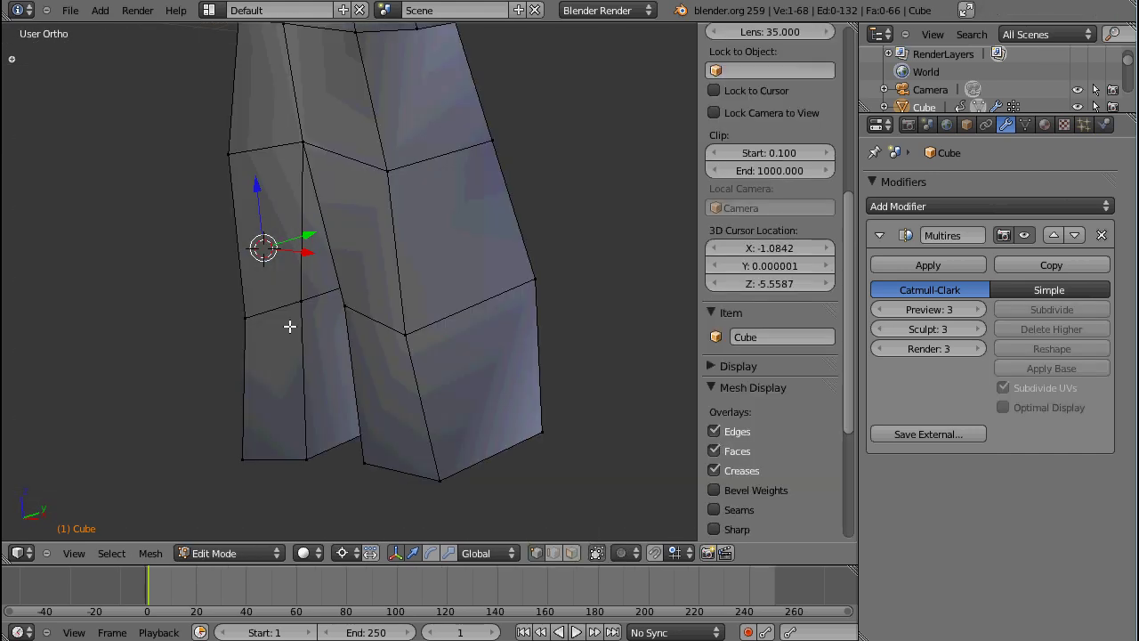
scroll(300, 330, down, 2)
key(KP_3)
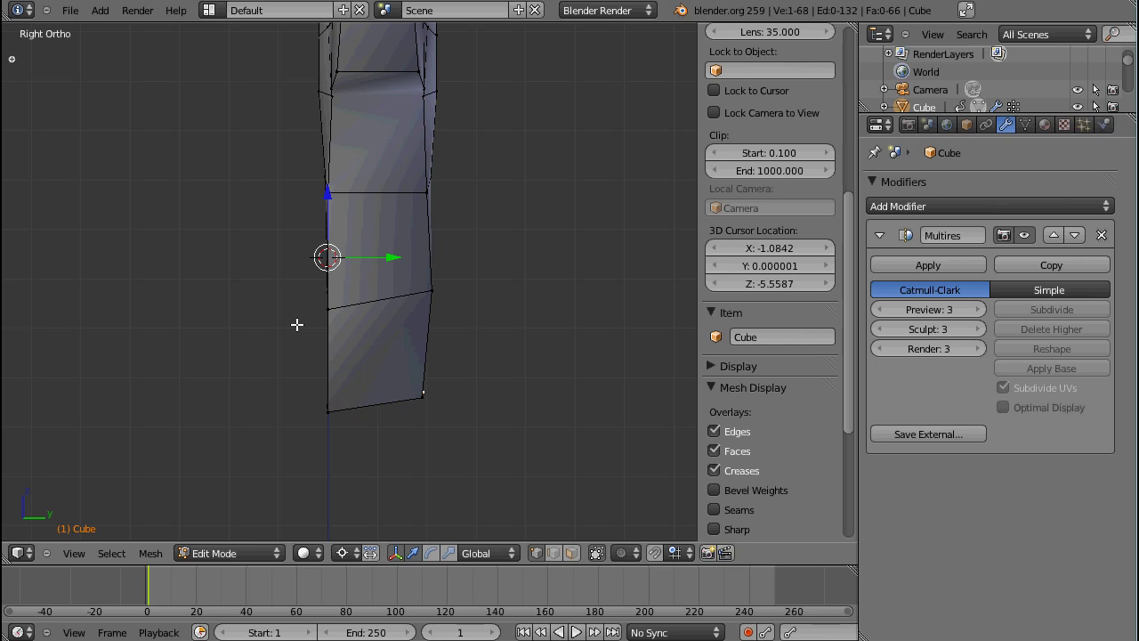
key(z)
key(b)
drag(300, 377, 496, 461)
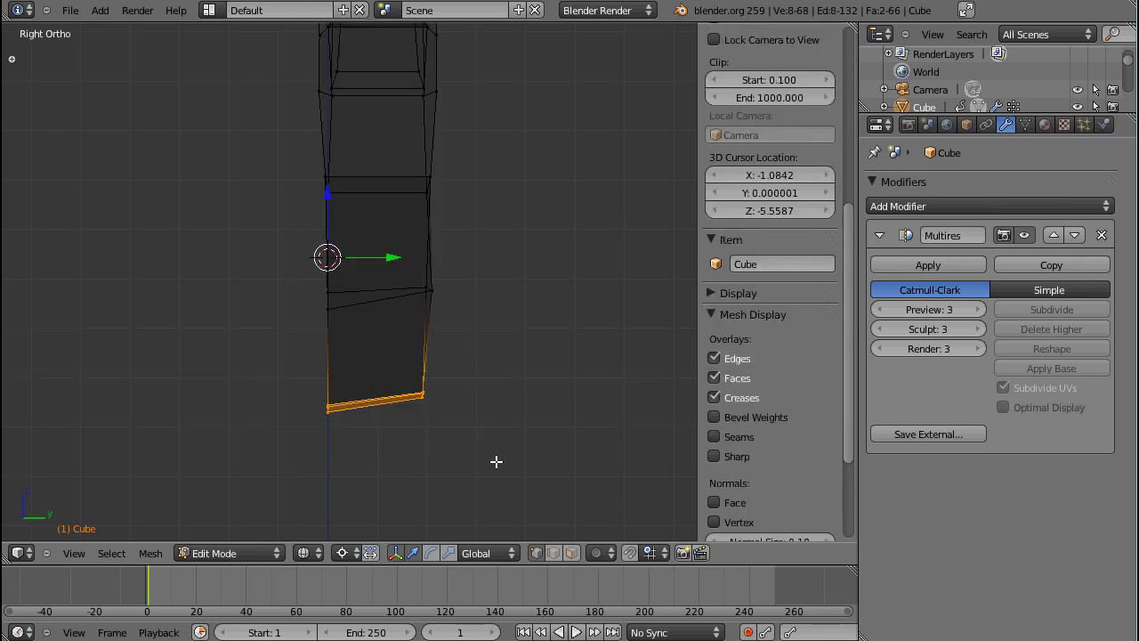
key(s)
key(z)
key(0)
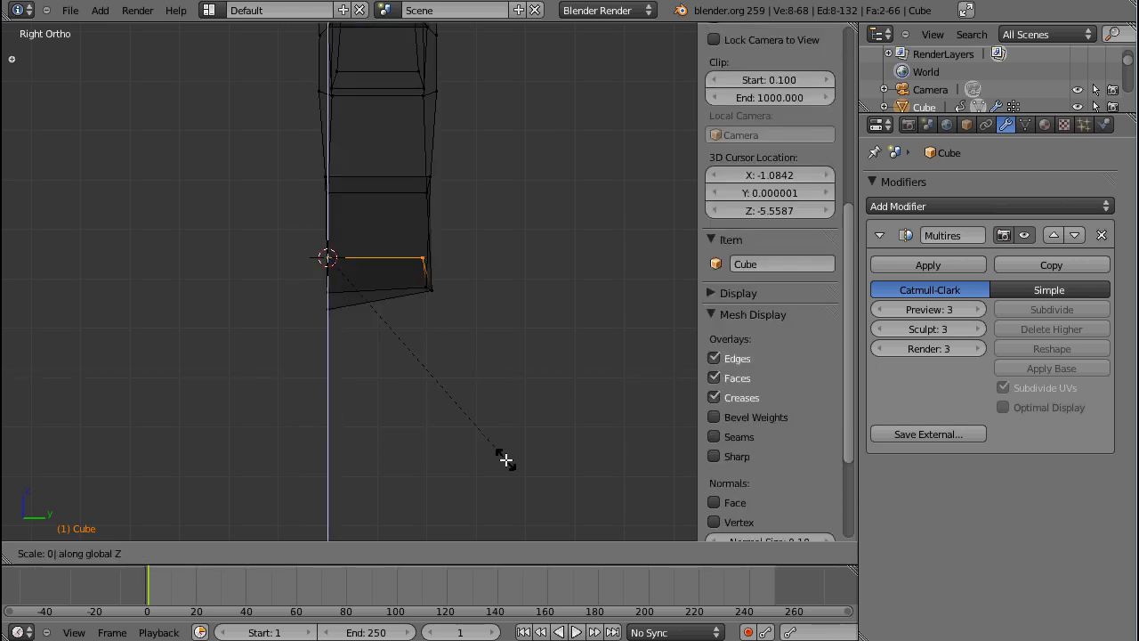
key(Escape)
Set the pivot to Median Point and flatten the soles of both feet by scaling to 0 along Z.
key(ctrl+comma)
key(s)
key(z)
key(0)
key(Return)
key(Tab)
key(Tab)
Try to lengthen one foot by moving its four front vertices forward along Y.
middle_drag(401, 321, 369, 323)
right_click(415, 409)
shift+right_click(382, 412)
shift+right_click(382, 413)
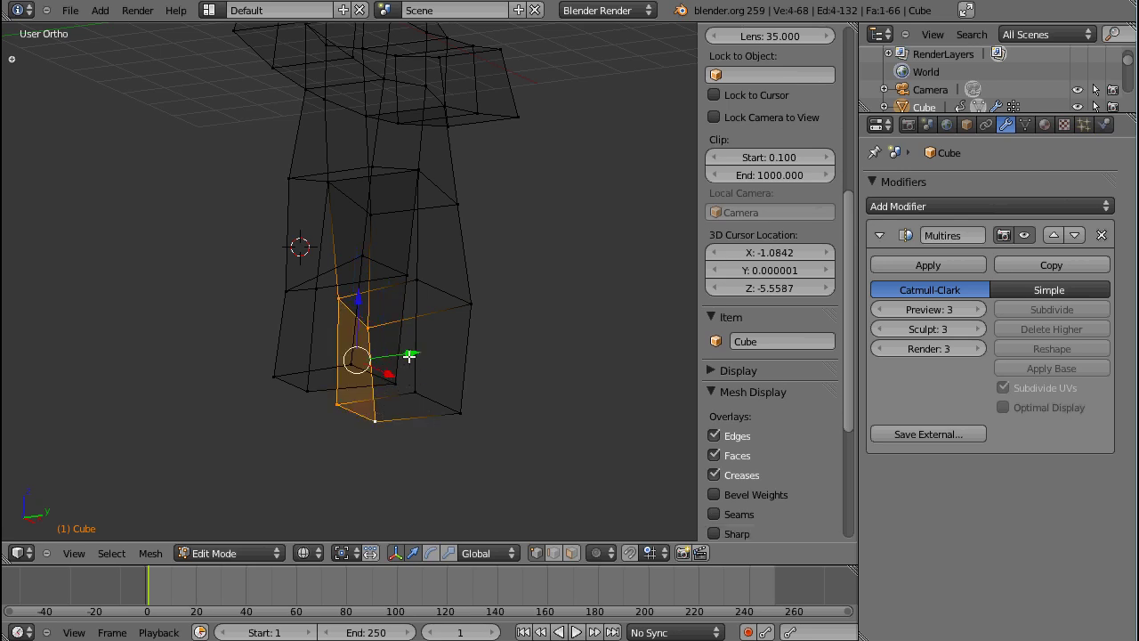
key(g)
key(y)
click(376, 424)
key(Tab)
key(z)
mouse_move(342, 372)
middle_down()
mouse_move(380, 348)
mouse_move(565, 344)
mouse_move(249, 302)
mouse_move(279, 267)
mouse_move(442, 382)
mouse_move(406, 371)
mouse_move(432, 406)
middle_up()
key(Tab)
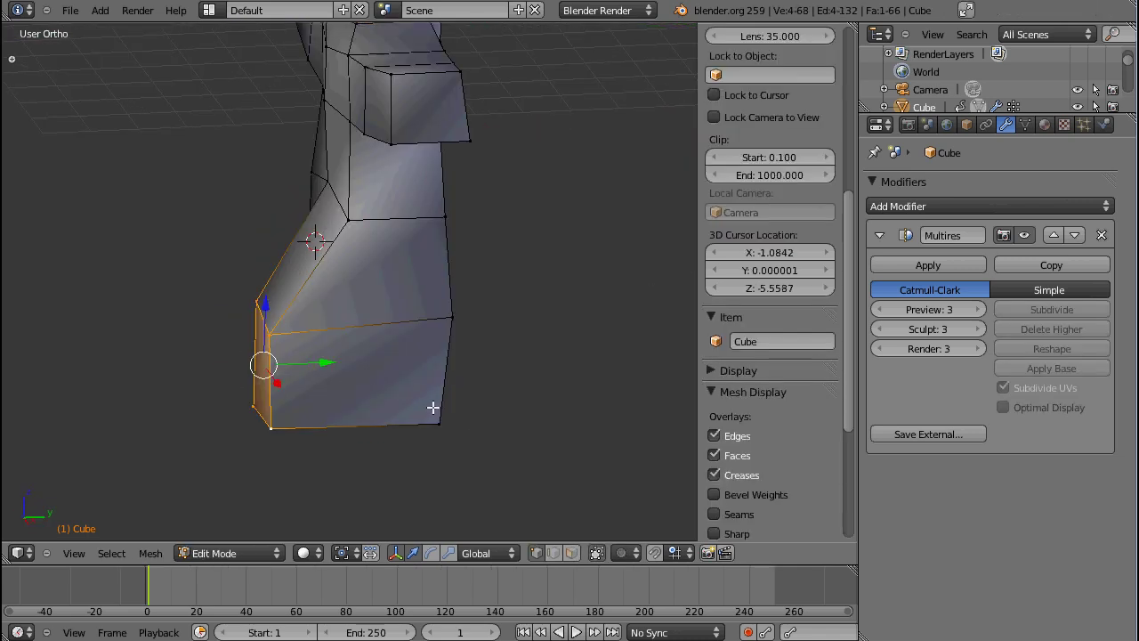
key(Tab)
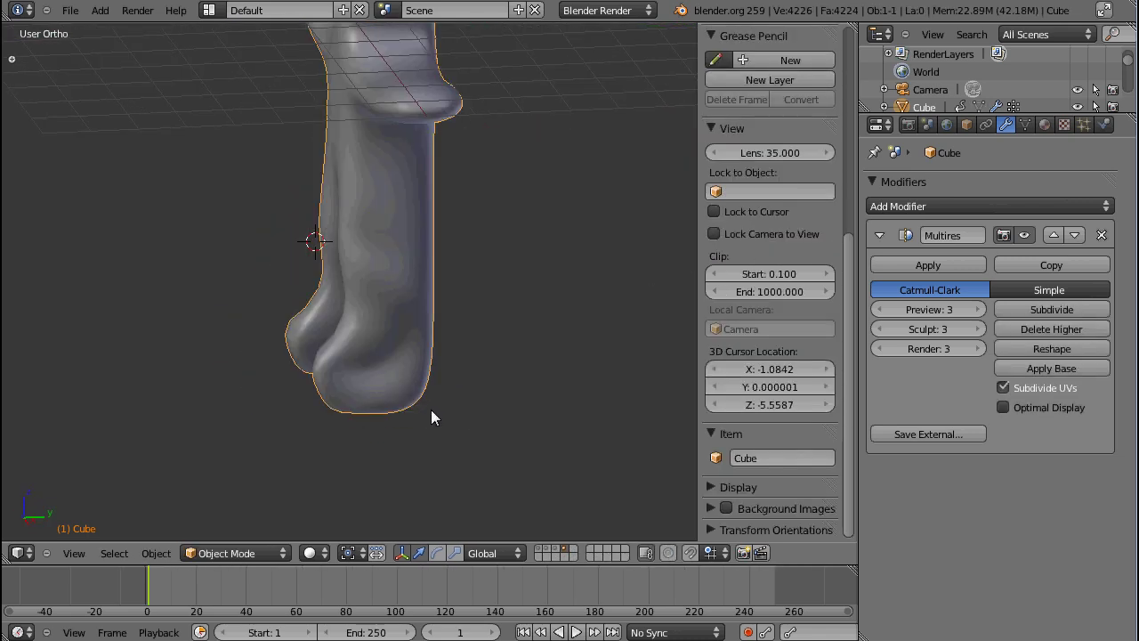
Set the Multires Preview, Sculpt and Render levels to 2.
key(KP_1)
shift+middle_drag(311, 252, 304, 335)
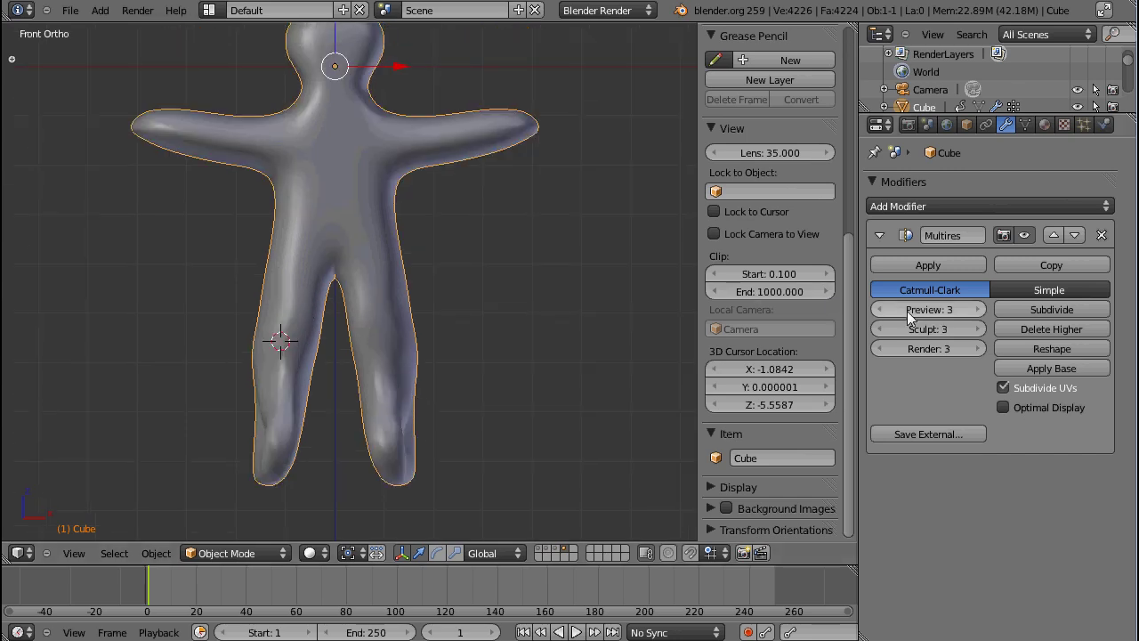
click(879, 310)
click(882, 329)
click(879, 349)
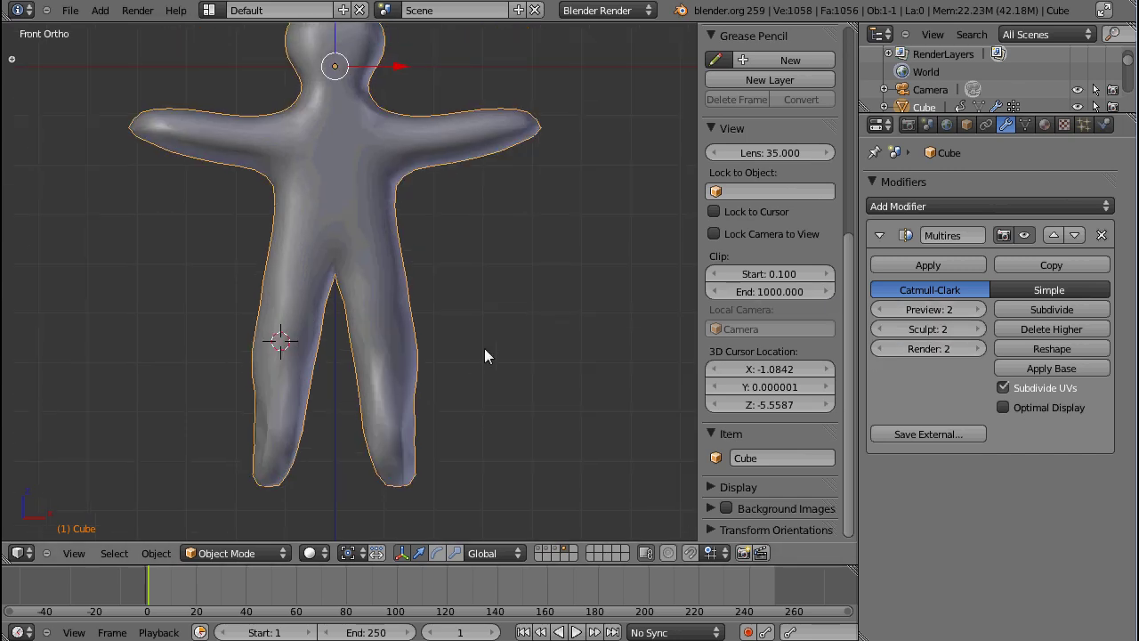
Duplicate the figure in place and apply the Multires modifier on the copy.
key(shift+d)
right_click(442, 326)
shift+middle_drag(443, 323, 468, 354)
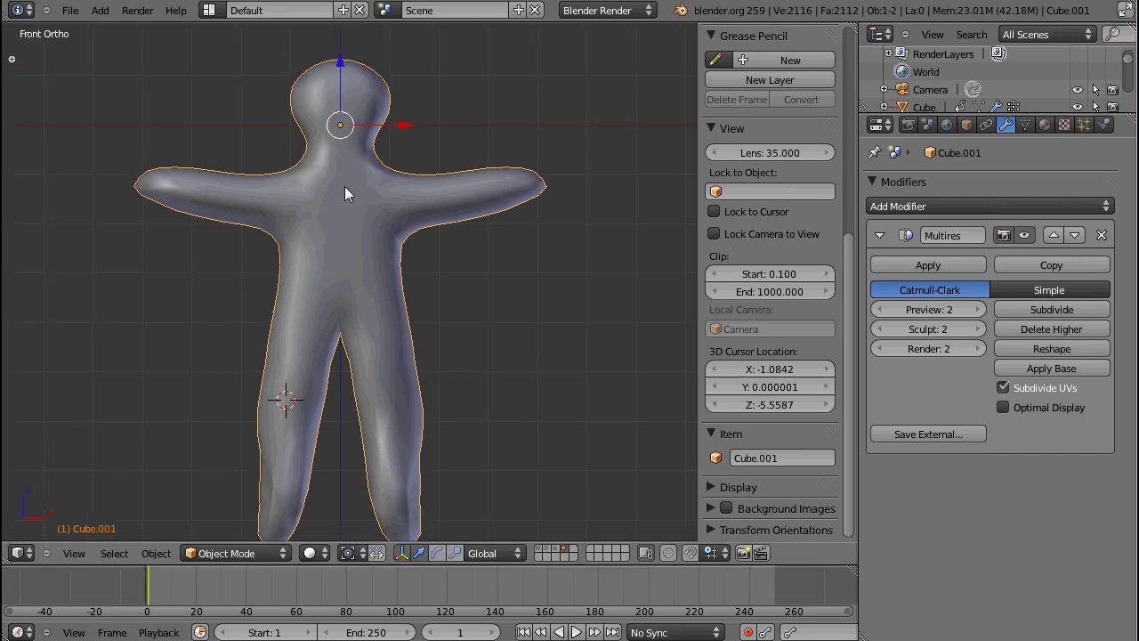
click(957, 266)
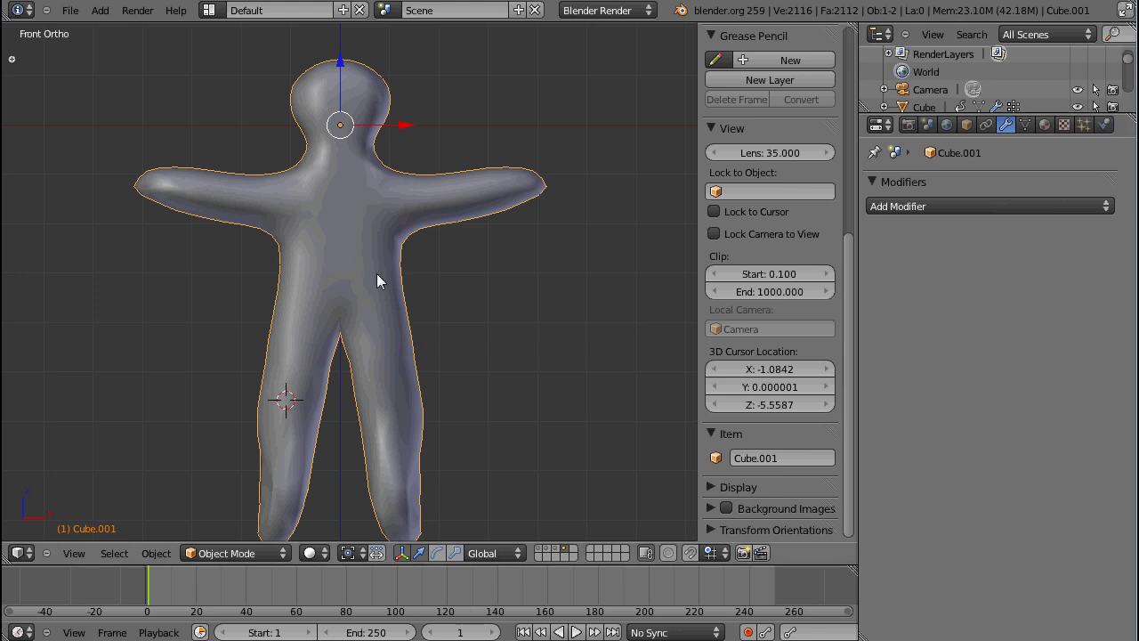
Examine the copy's dense mesh in Edit Mode, from the whole figure down to the legs and feet.
key(Tab)
middle_drag(511, 303, 504, 374)
key(KP_1)
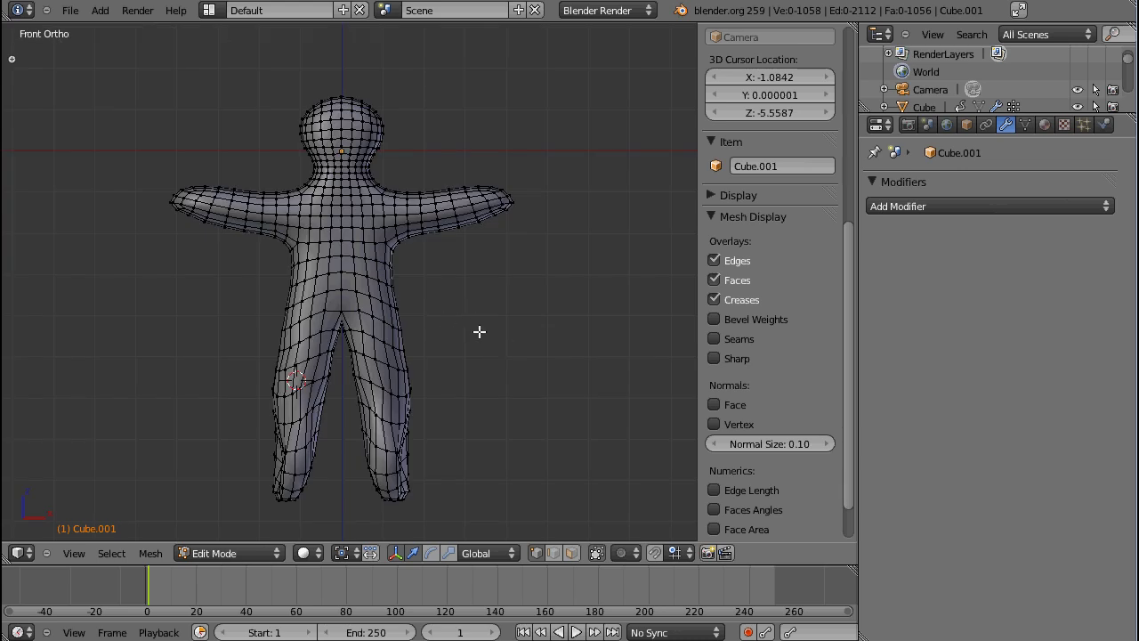
middle_drag(537, 404, 427, 338)
scroll(376, 272, up, 5)
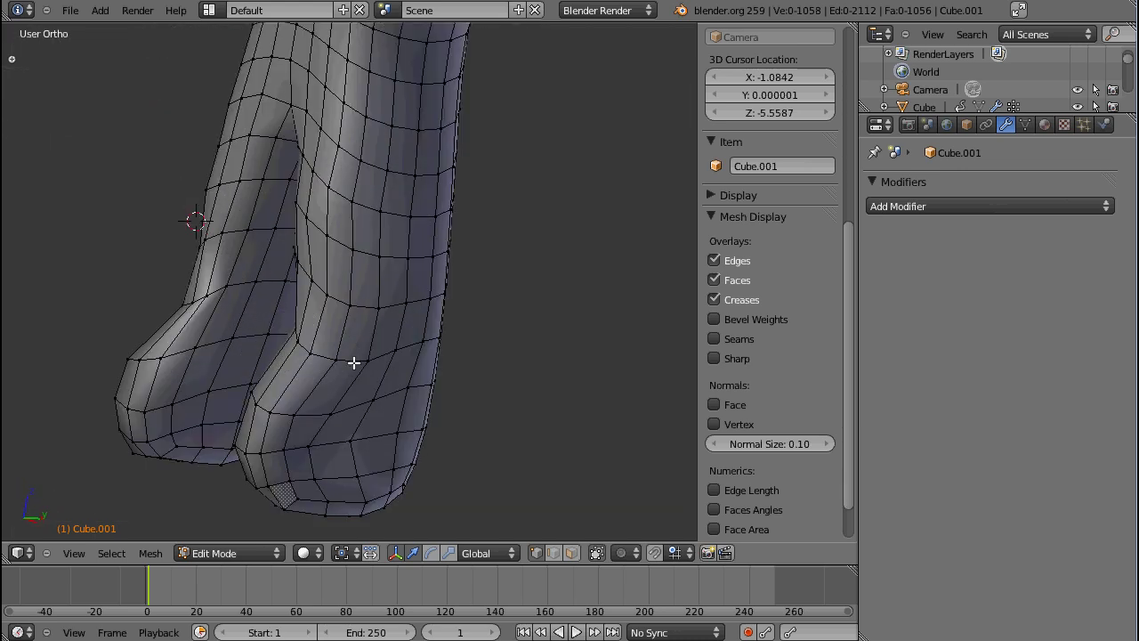
Select the edge loop around one ankle and isolate the copy in local view.
alt+right_click(346, 359)
key(s)
key(Escape)
key(Tab)
key(Tab)
key(KP_Divide)
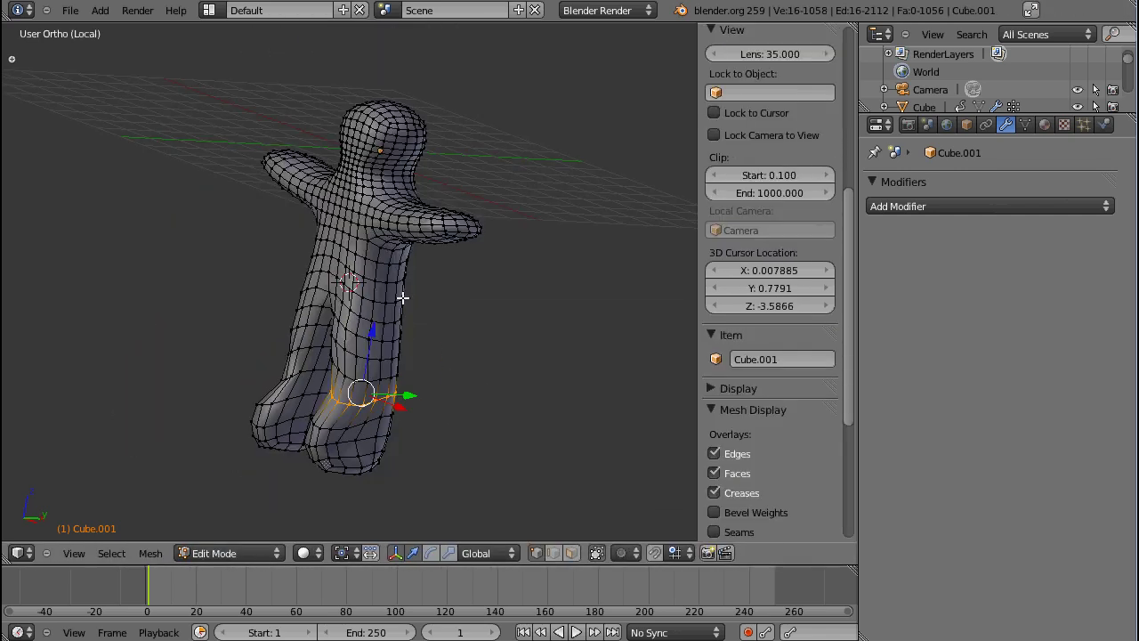
Scale down the edge loops around the ankles to make them narrower than the feet.
scroll(414, 312, up, 5)
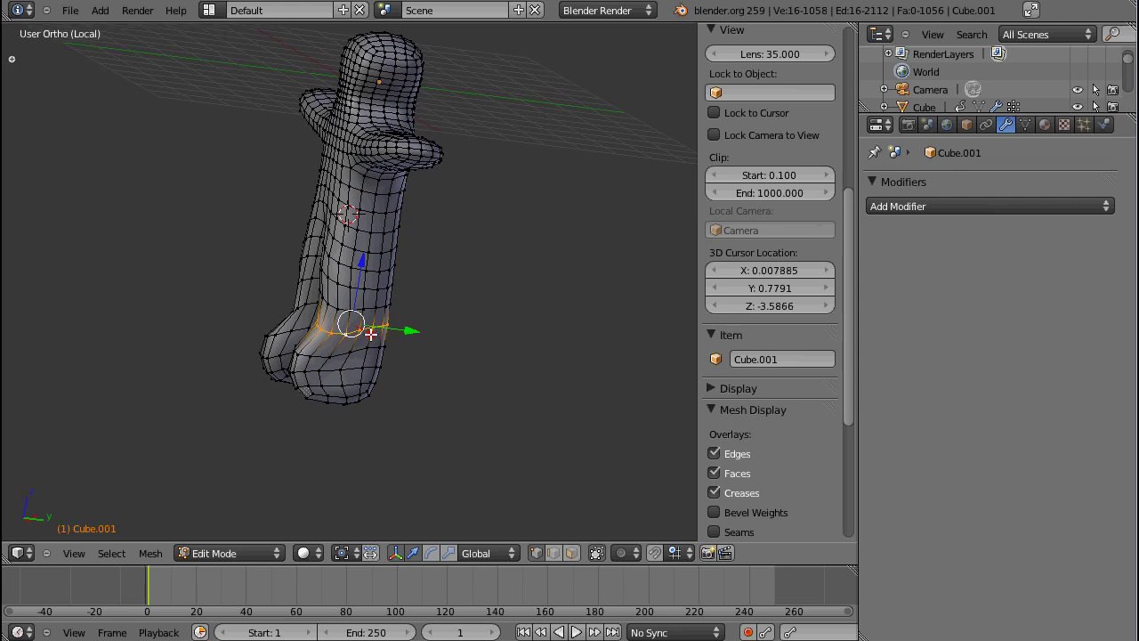
key(s)
click(412, 408)
alt+right_click(326, 339)
alt+right_click(402, 374)
key(s)
click(380, 363)
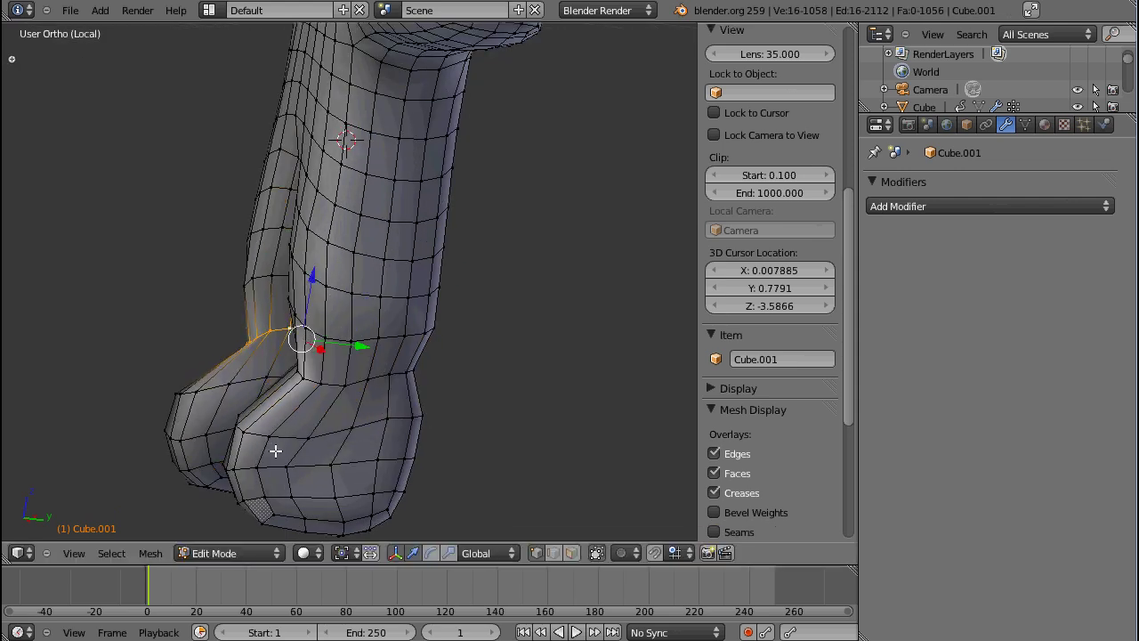
Scale down the edge loops just above the near ankle to slim the lower leg.
alt+right_click(352, 336)
alt+right_click(375, 338)
key(s)
click(433, 356)
alt+right_click(366, 293)
key(s)
click(481, 322)
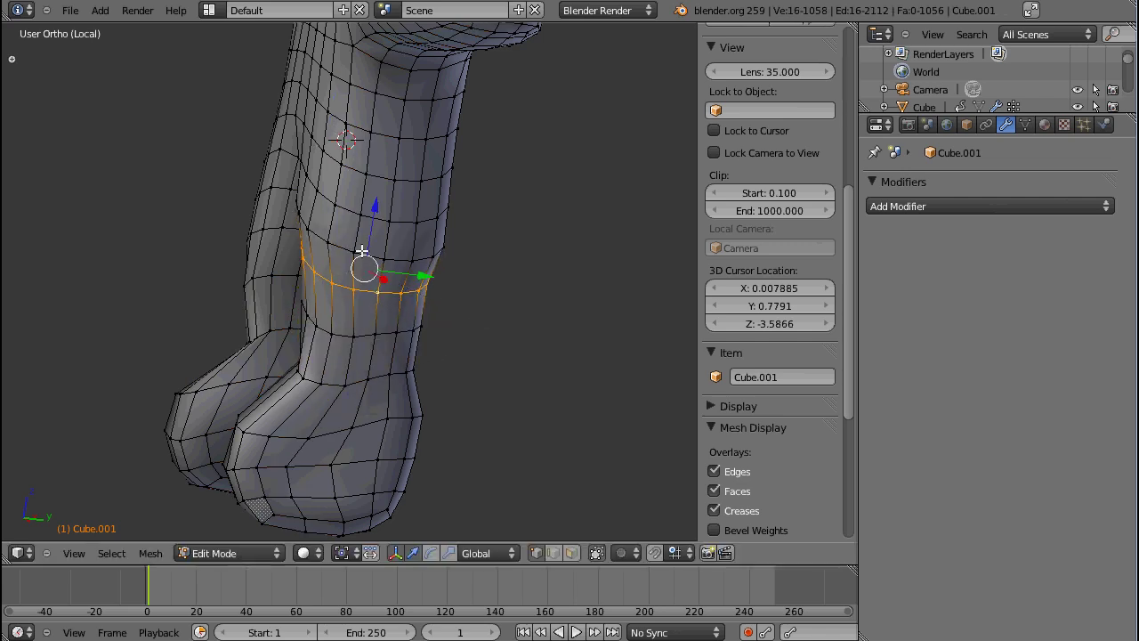
Scale down the edge loops farther up the same leg, reducing the topmost one near the crotch to about 0.92.
key(s)
click(471, 287)
alt+right_click(376, 215)
key(s)
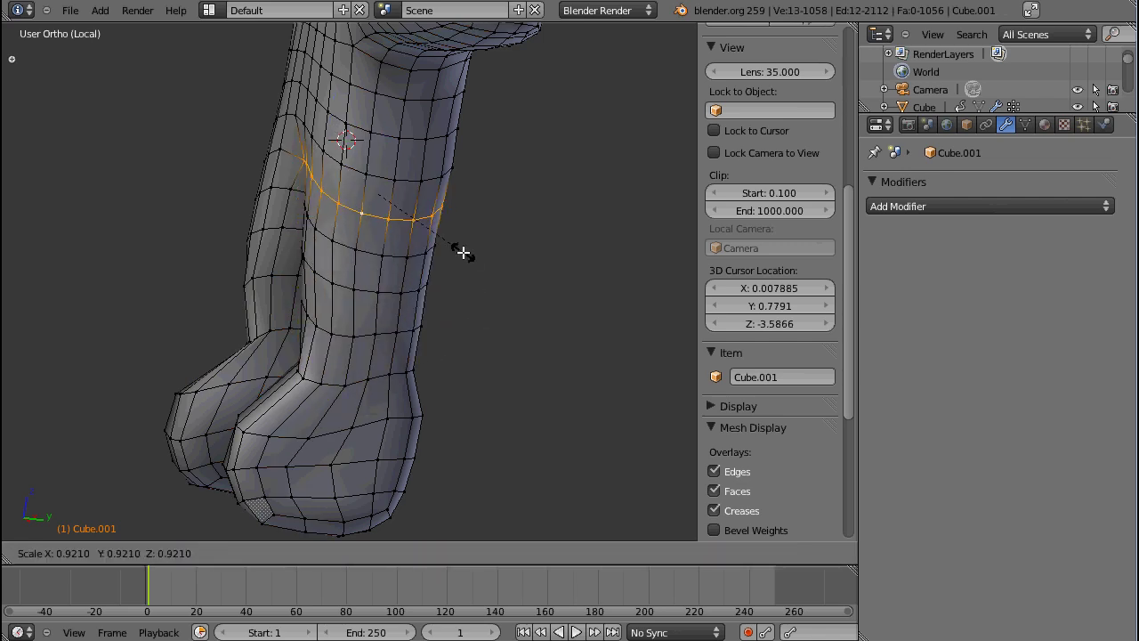
click(462, 253)
Select the edge loop around the foot below the slimmed ankle and move it slightly outward along X.
key(Tab)
middle_drag(326, 330, 191, 337)
key(Tab)
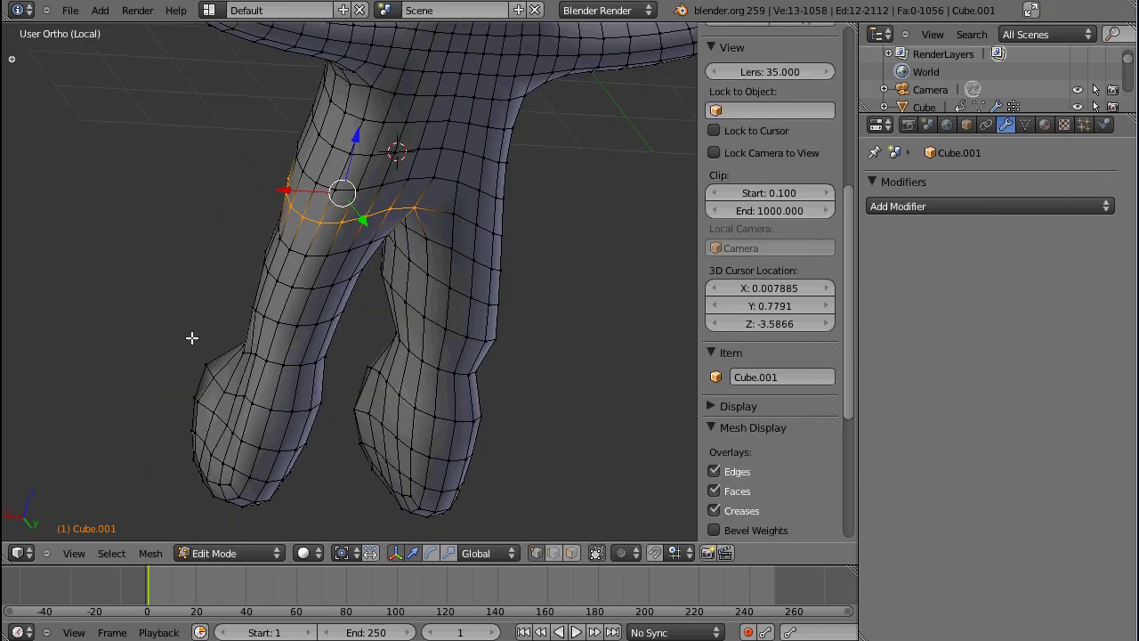
alt+right_click(272, 401)
middle_drag(276, 407, 477, 383)
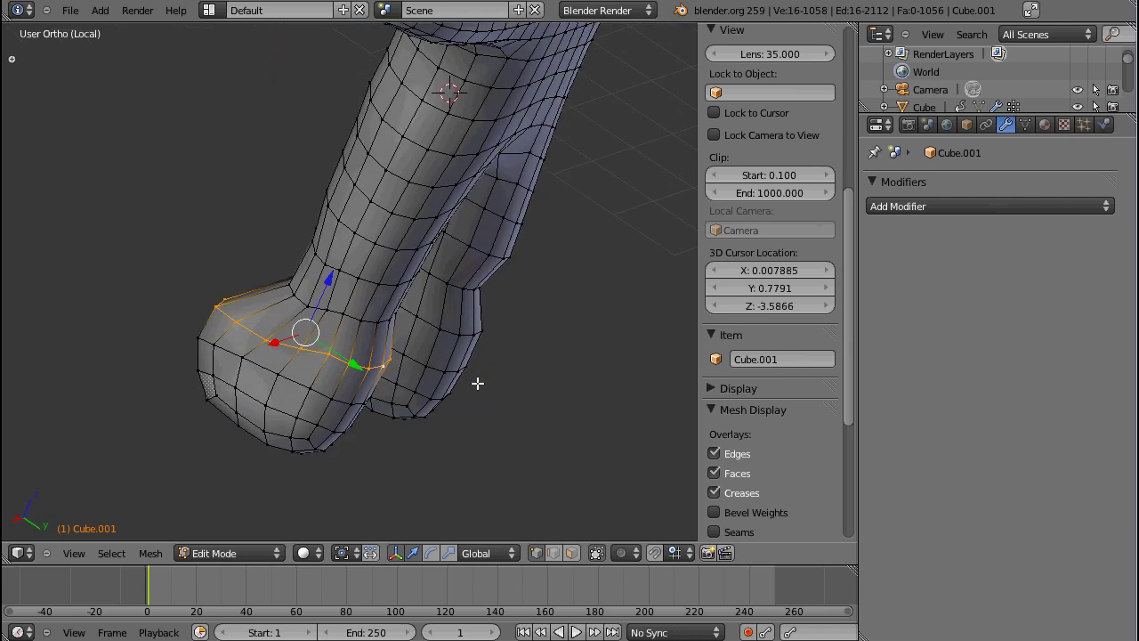
key(g)
key(x)
click(343, 362)
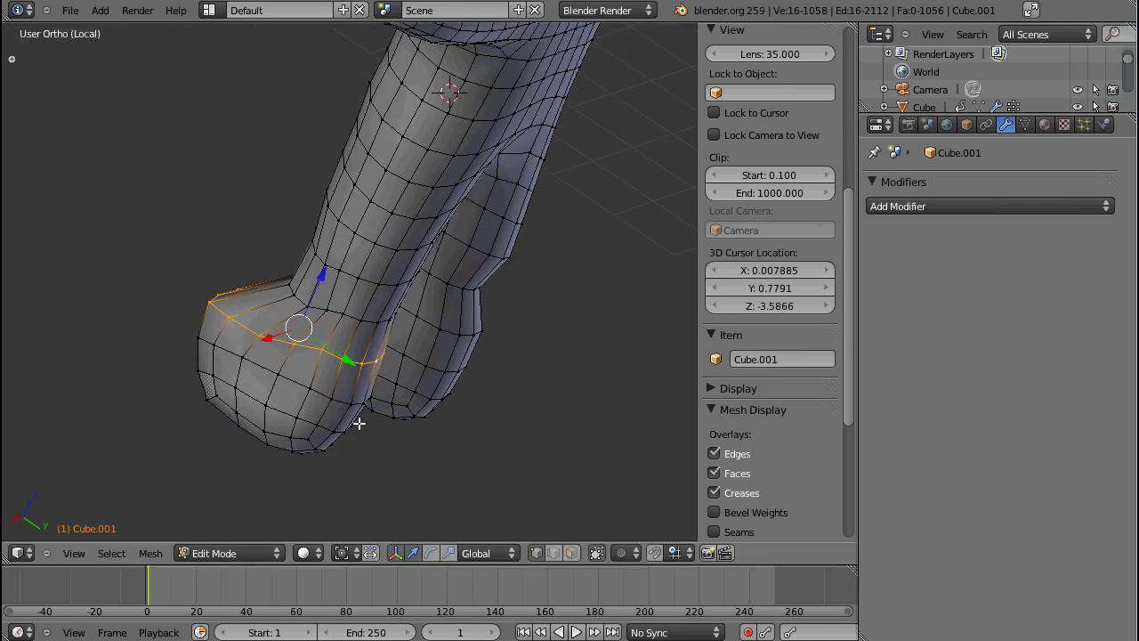
Leave local view and compare the reshaped copy with the overlapping original in Object and Edit Mode.
key(Tab)
key(KP_1)
scroll(350, 406, down, 3)
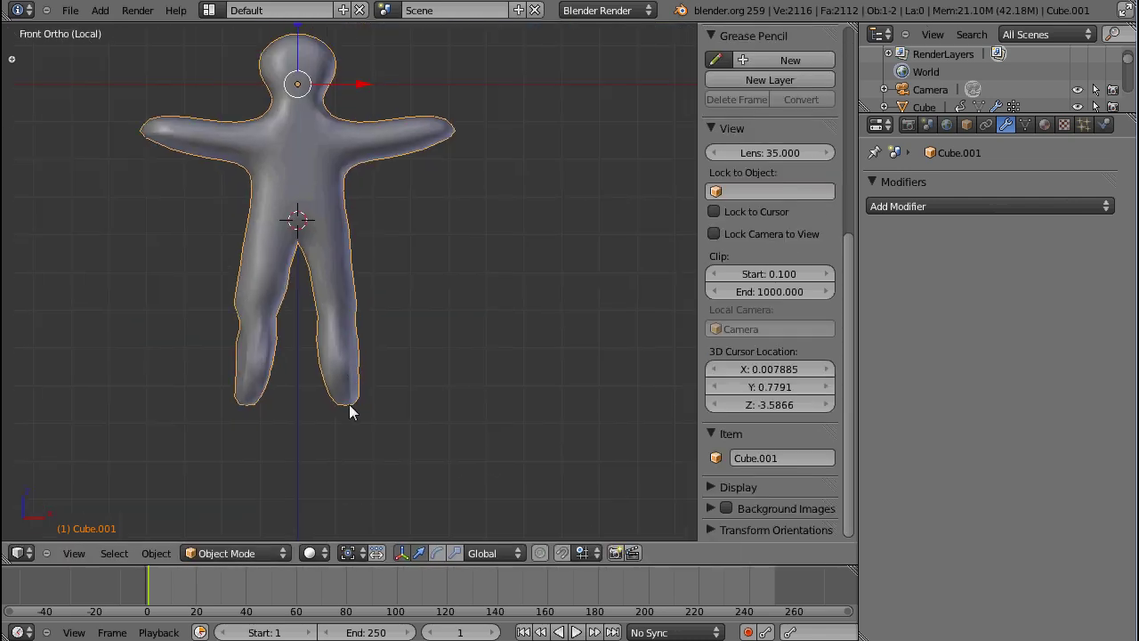
shift+middle_drag(350, 407, 361, 447)
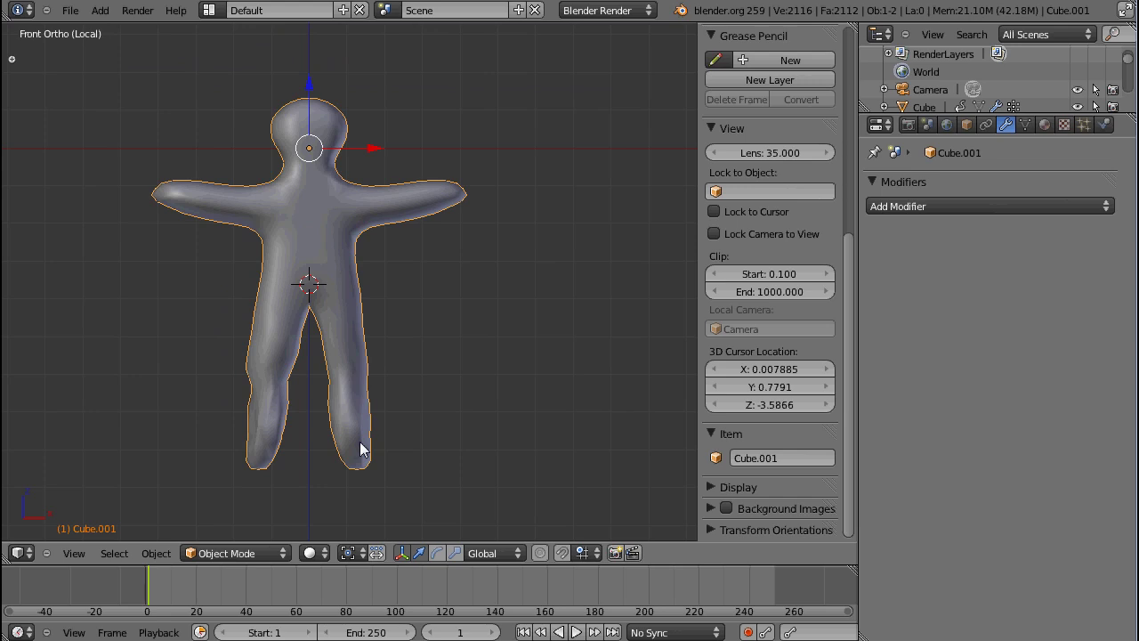
scroll(360, 447, up, 5)
scroll(360, 440, down, 5)
middle_drag(361, 441, 352, 316)
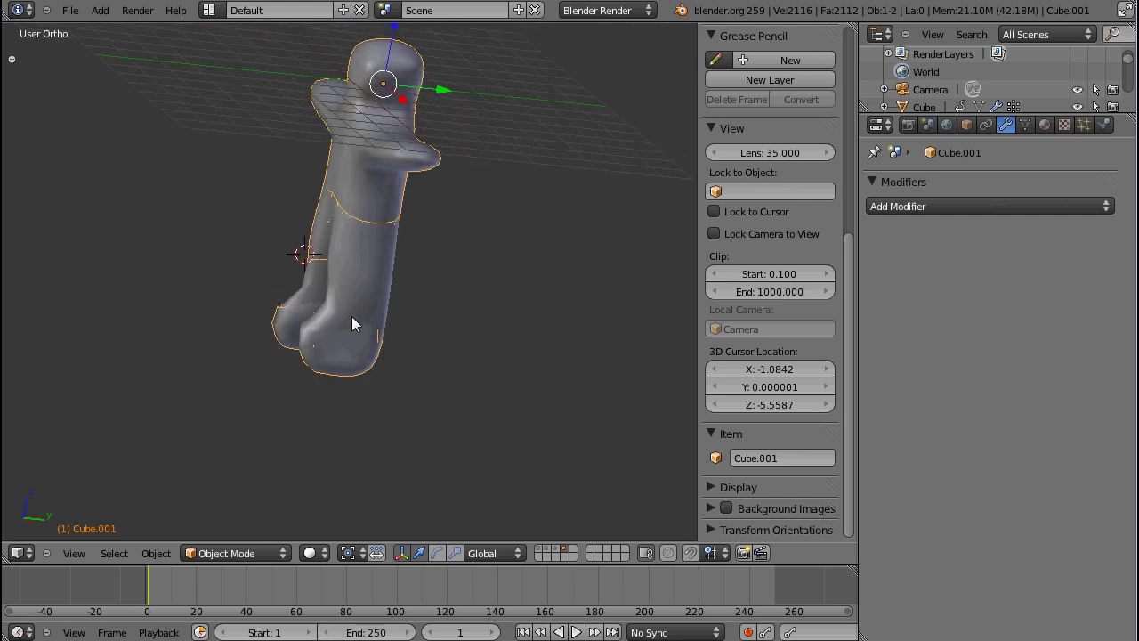
key(Tab)
scroll(366, 221, up, 4)
middle_drag(404, 201, 483, 306)
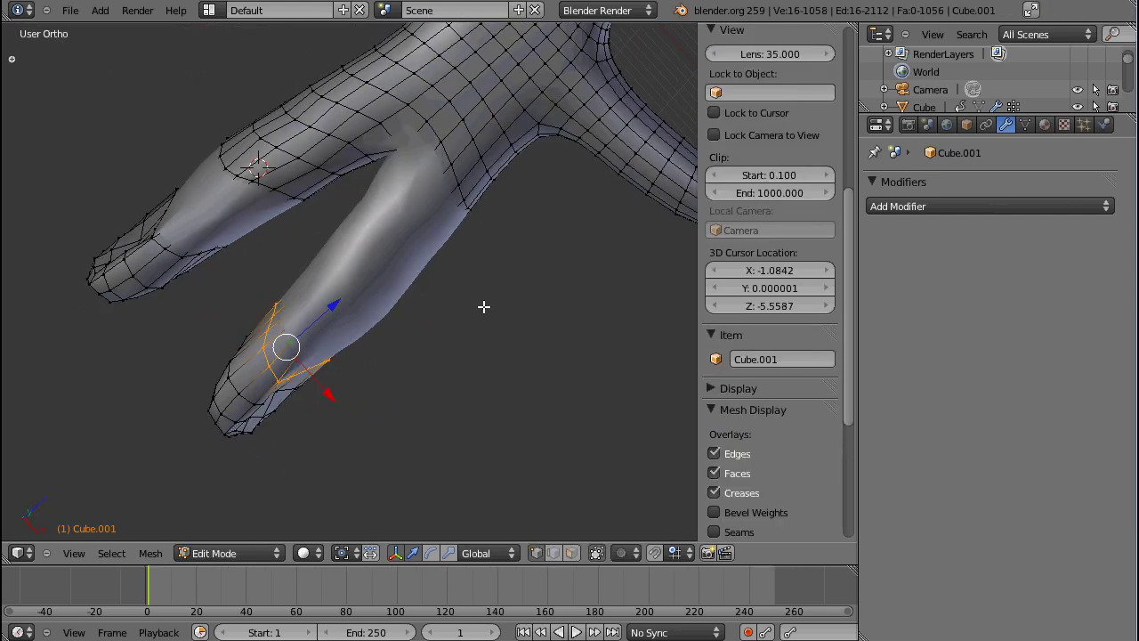
Examine the reshaped copy's legs and feet in Object and Edit Mode from an angled view and the front view.
middle_drag(383, 245, 375, 343)
key(Tab)
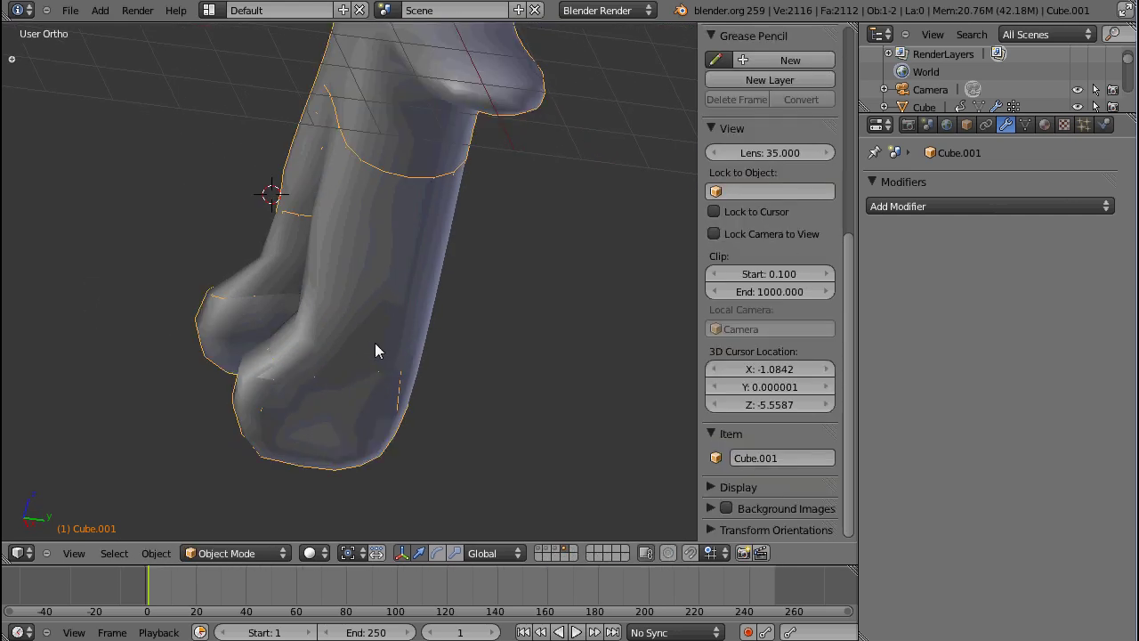
key(Tab)
middle_drag(293, 312, 129, 212)
key(KP_1)
key(Tab)
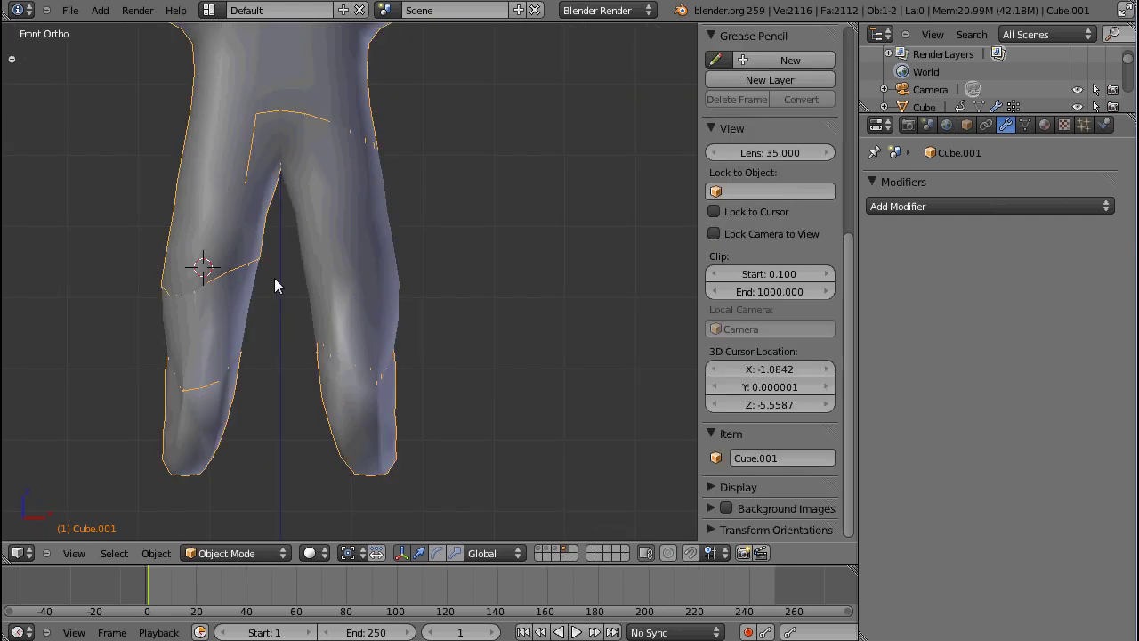
Select both overlapping figures with the Multires original active, and reshape the original to match the edited copy.
scroll(294, 401, down, 3)
right_click(352, 355)
scroll(415, 360, down, 2)
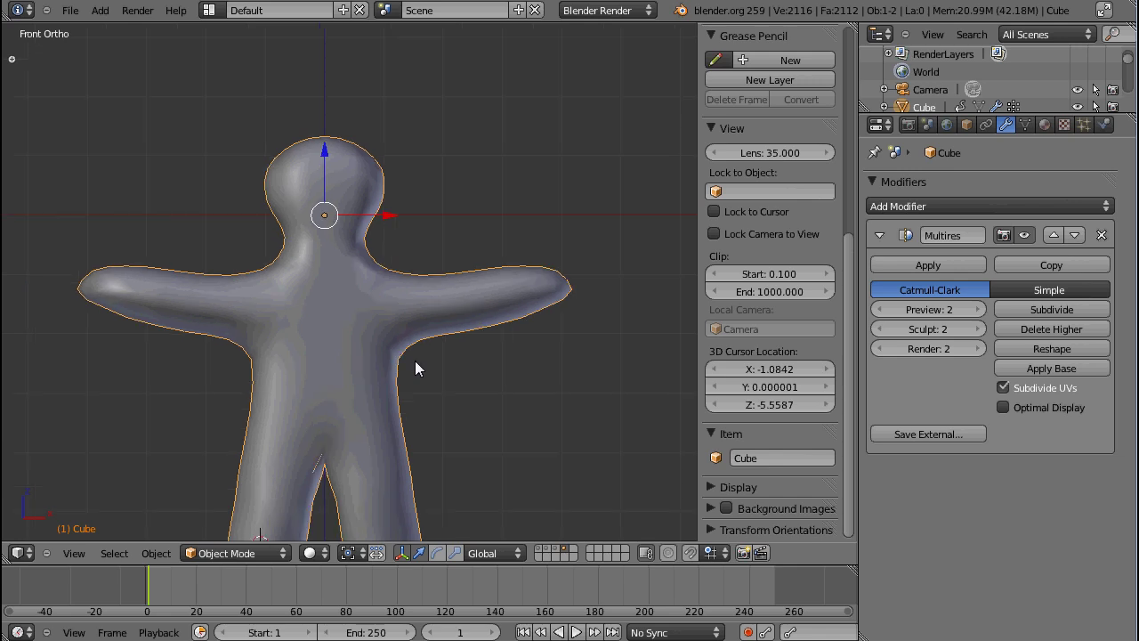
right_click(442, 403)
right_click(350, 347)
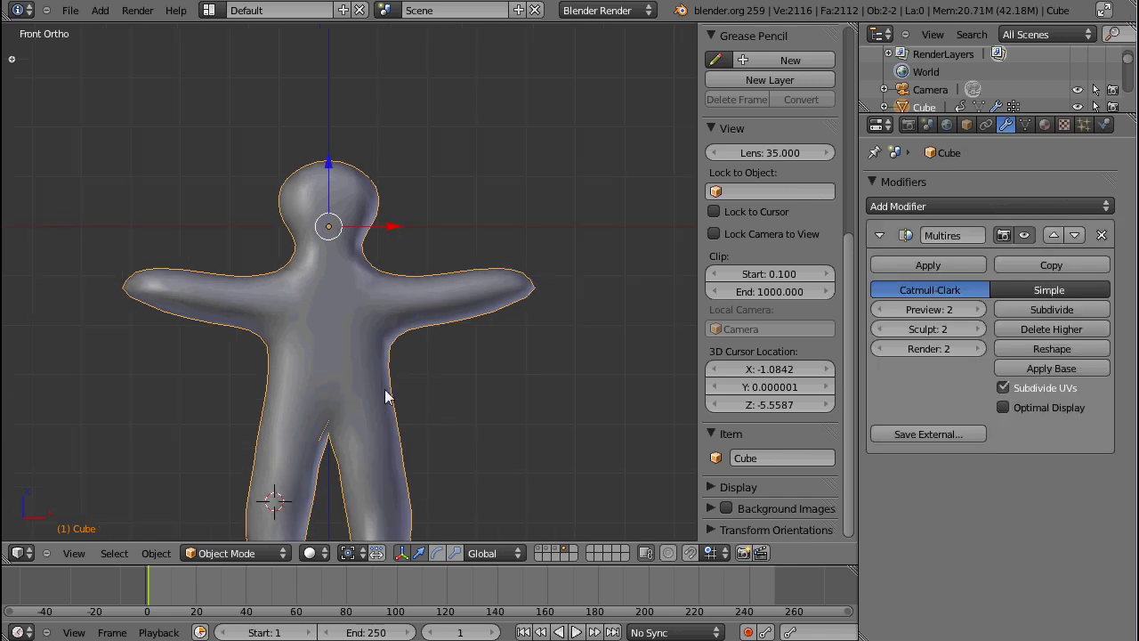
shift+middle_drag(386, 395, 369, 310)
click(1052, 351)
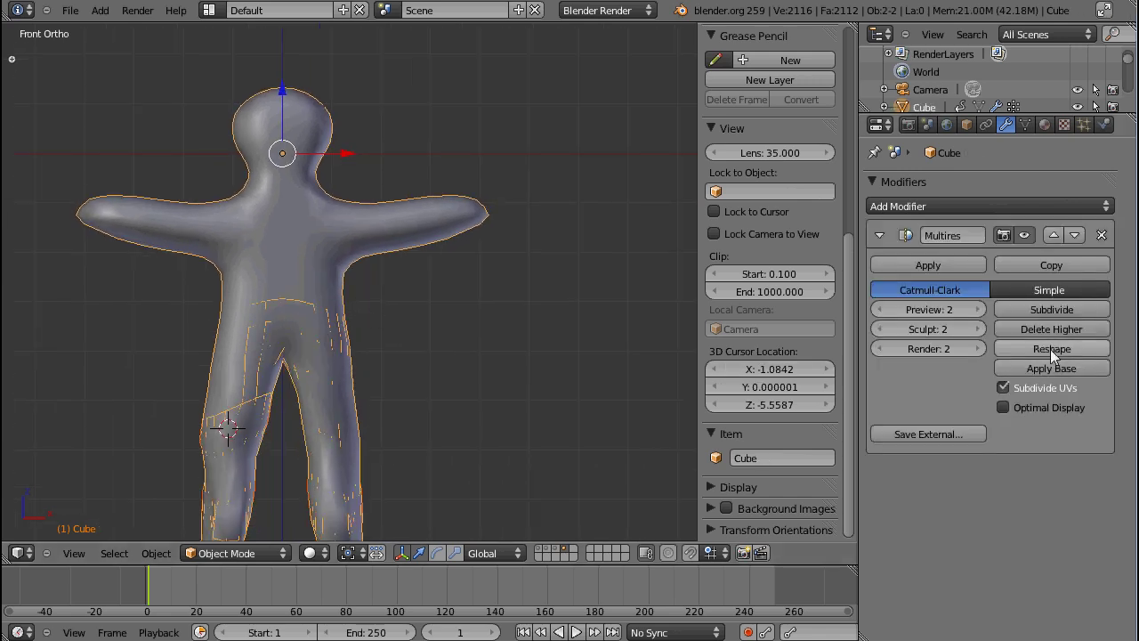
Apply the Multires base on the original figure and check its low-poly cage in Edit Mode.
click(1052, 368)
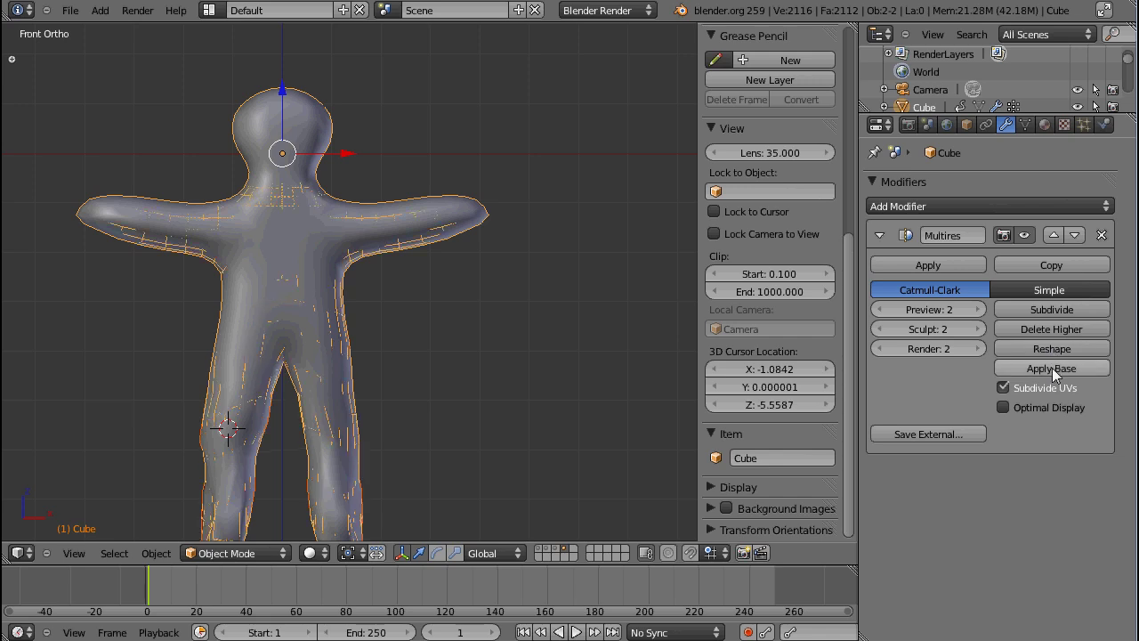
key(Tab)
right_click(414, 445)
middle_drag(414, 445, 491, 296)
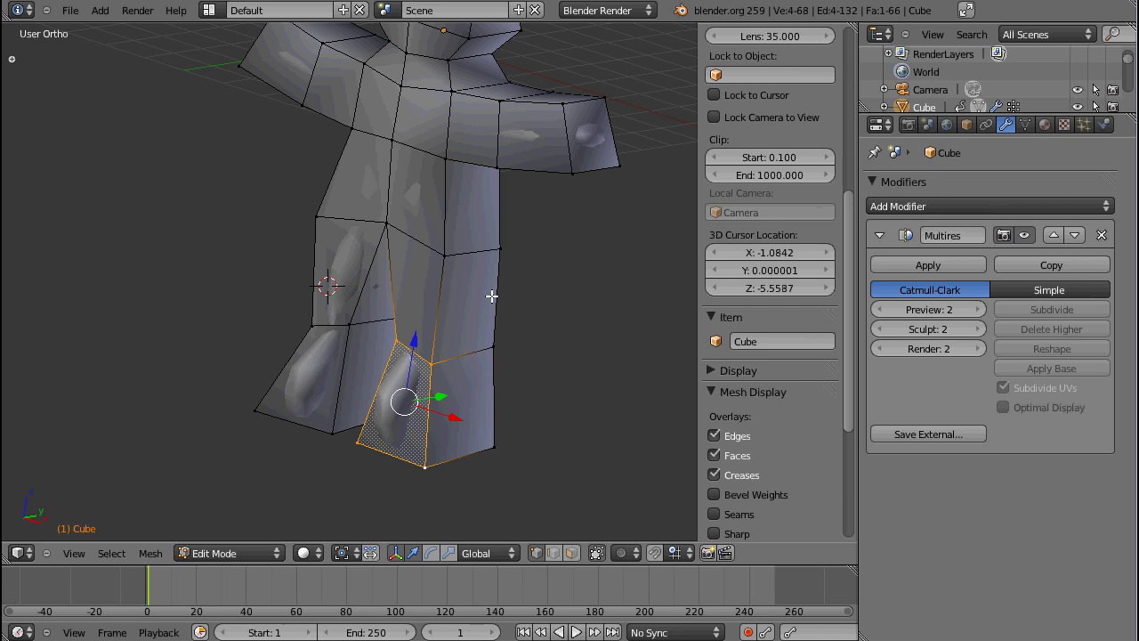
key(Tab)
key(KP_1)
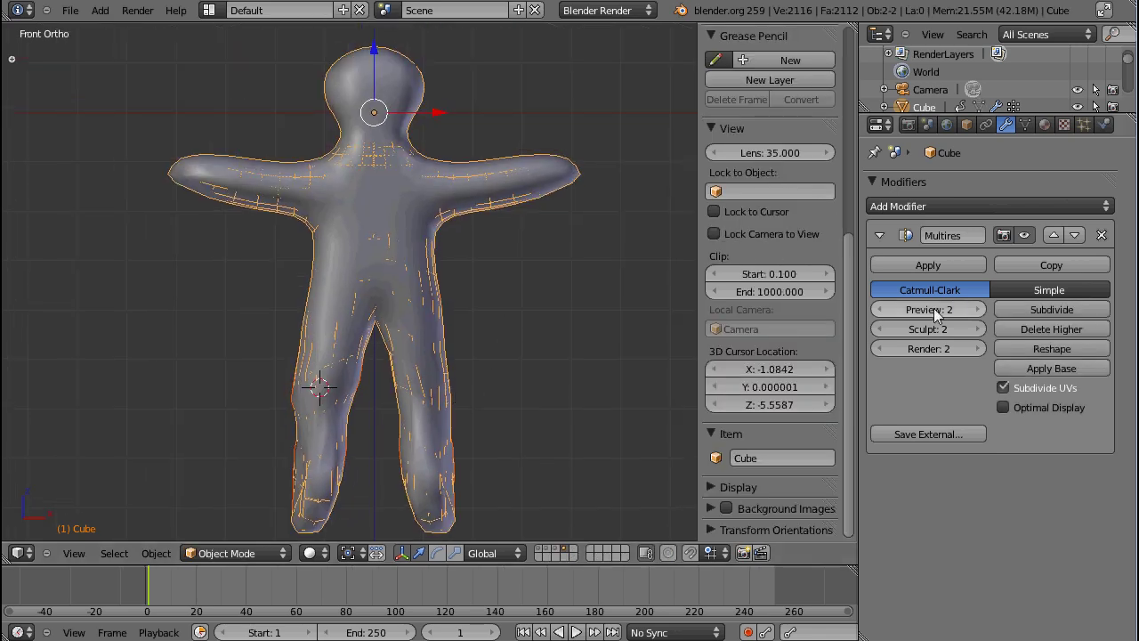
Examine the original's updated base cage around the legs and foot from angled, front and right views.
key(Tab)
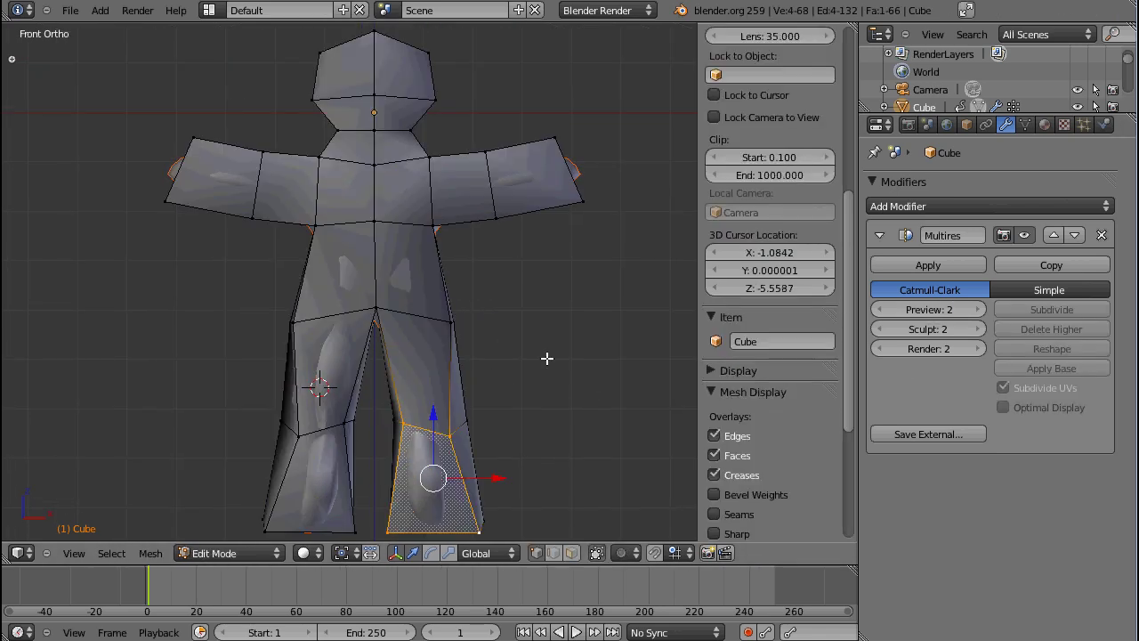
middle_drag(547, 358, 379, 374)
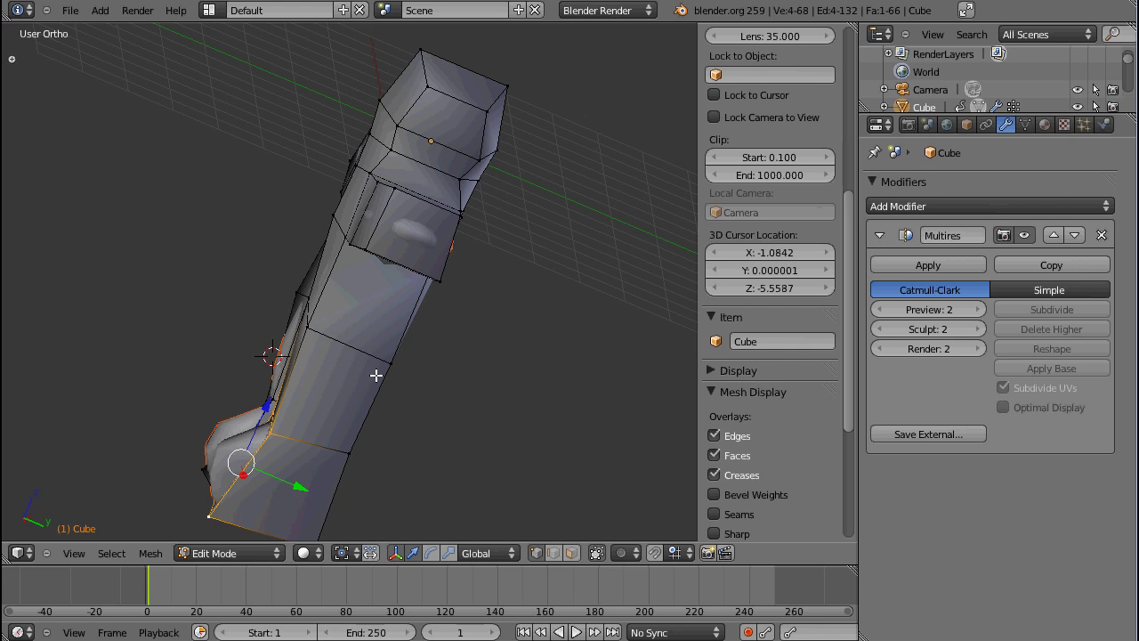
key(KP_1)
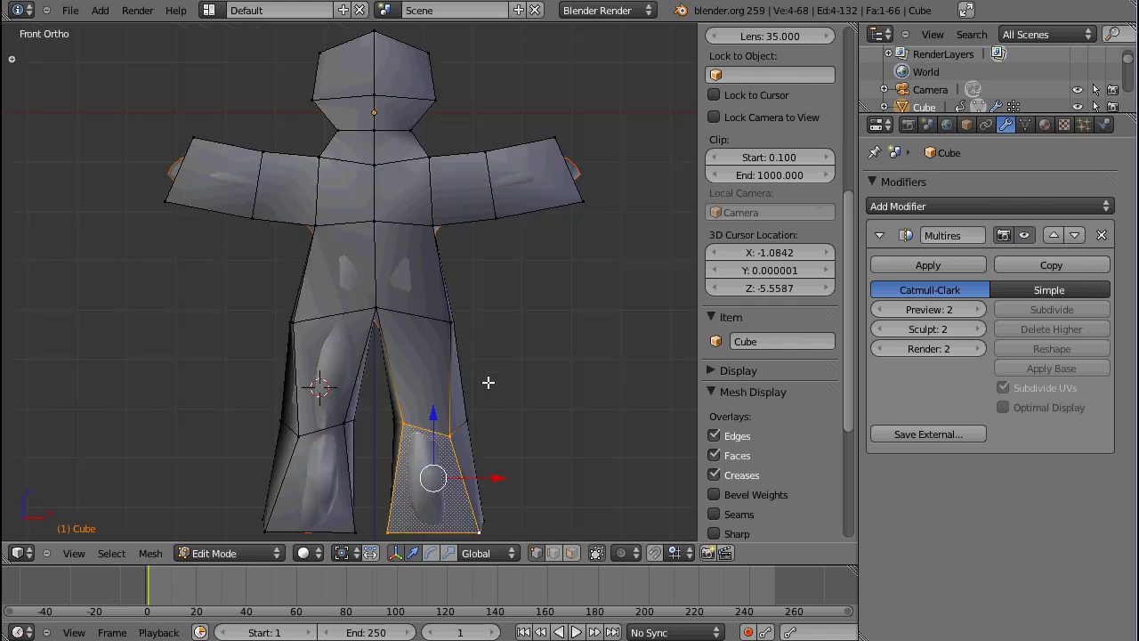
key(KP_3)
shift+middle_drag(468, 377, 445, 257)
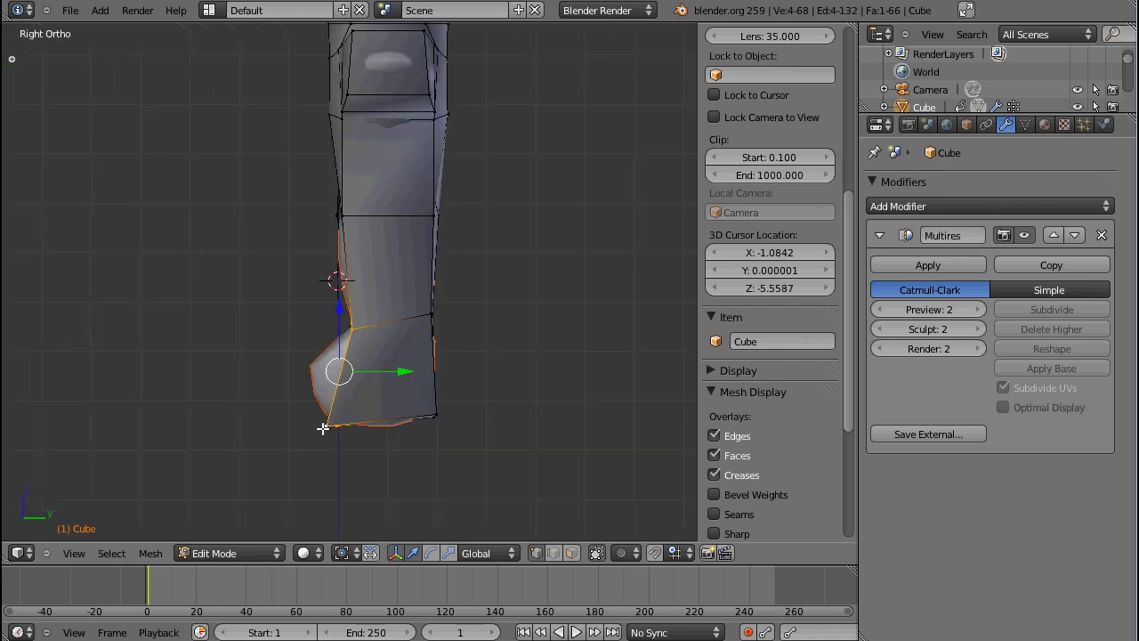
Select the reshaped copy and examine the dense mesh of its legs and feet in Edit Mode.
key(Tab)
right_click(374, 280)
key(Tab)
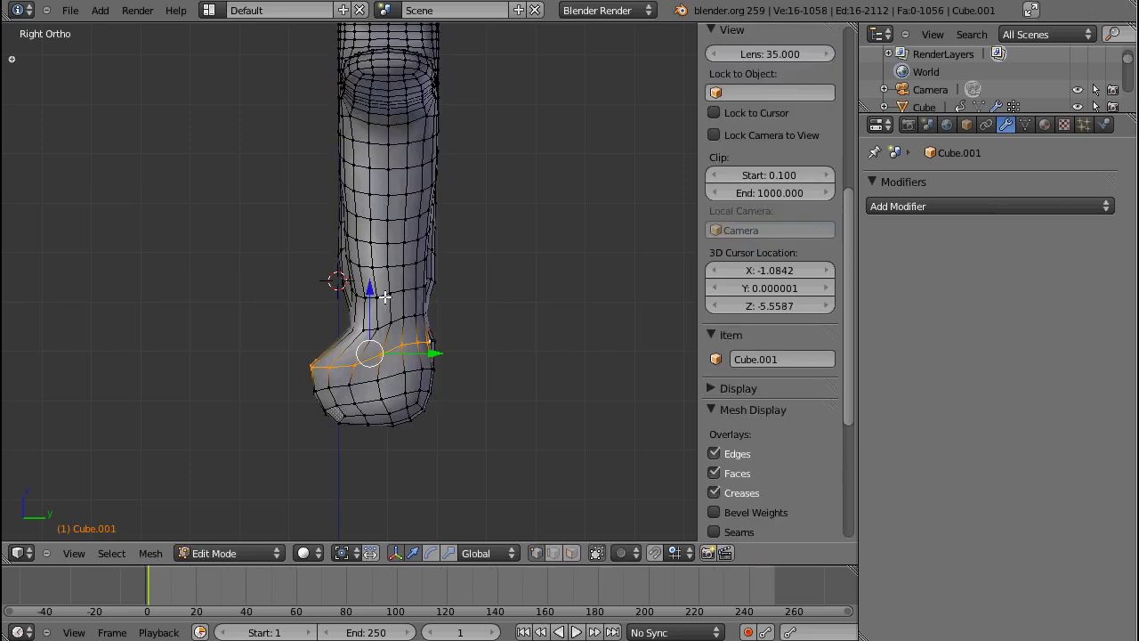
key(Tab)
mouse_move(330, 324)
middle_down()
mouse_move(331, 381)
mouse_move(369, 396)
middle_up()
key(KP_1)
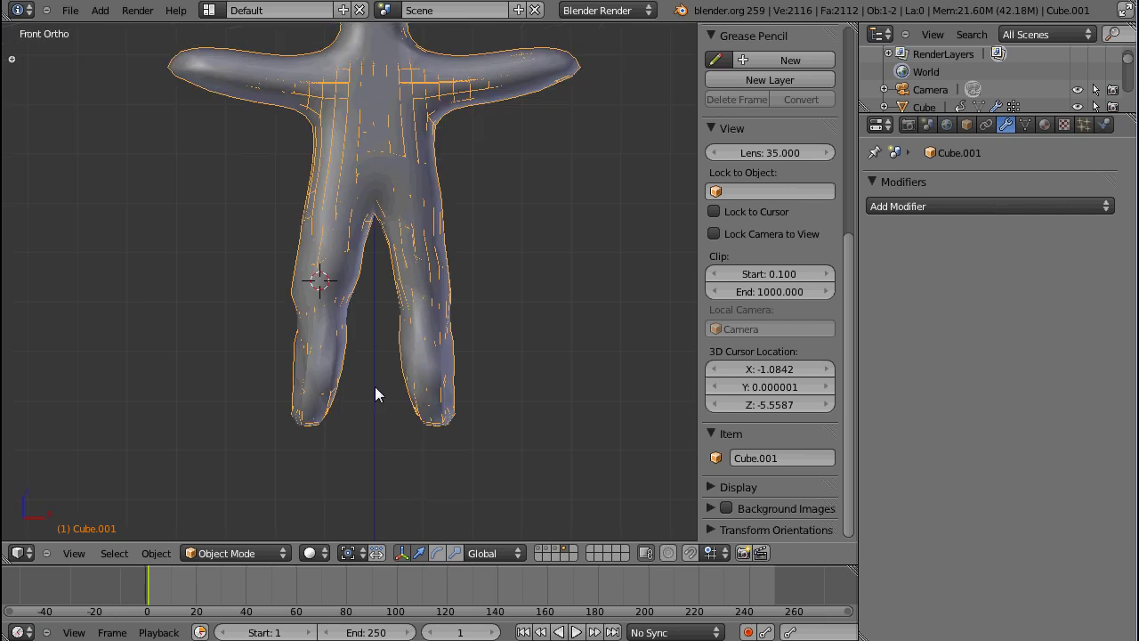
Compare the Multires original's base cage with the copy's dense mesh by checking each in Edit Mode.
scroll(437, 262, up, 1)
shift+middle_drag(437, 261, 439, 334)
right_click(445, 267)
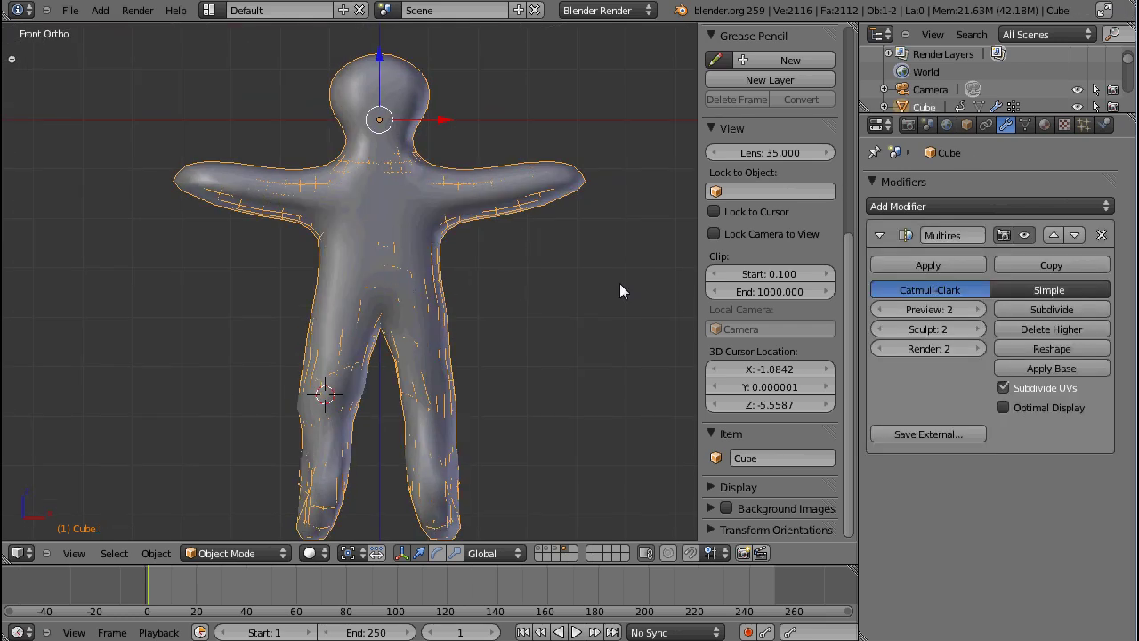
key(Tab)
key(Tab)
right_click(437, 234)
key(Tab)
key(Tab)
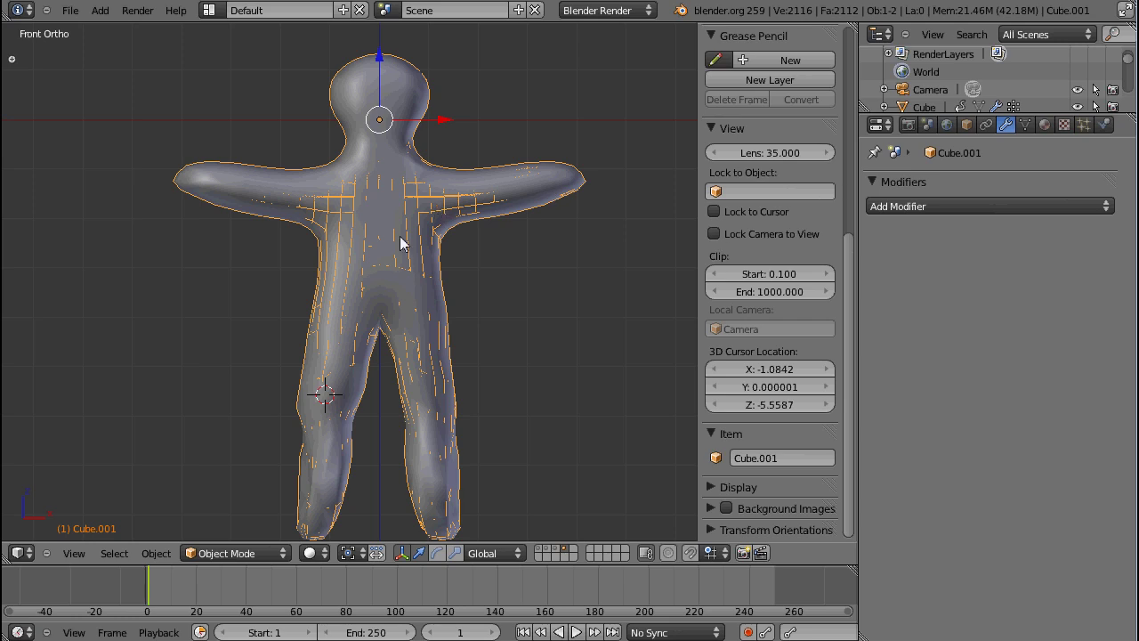
Make the Multires original active, apply its base again, and inspect the resulting cage at the legs.
right_click(353, 366)
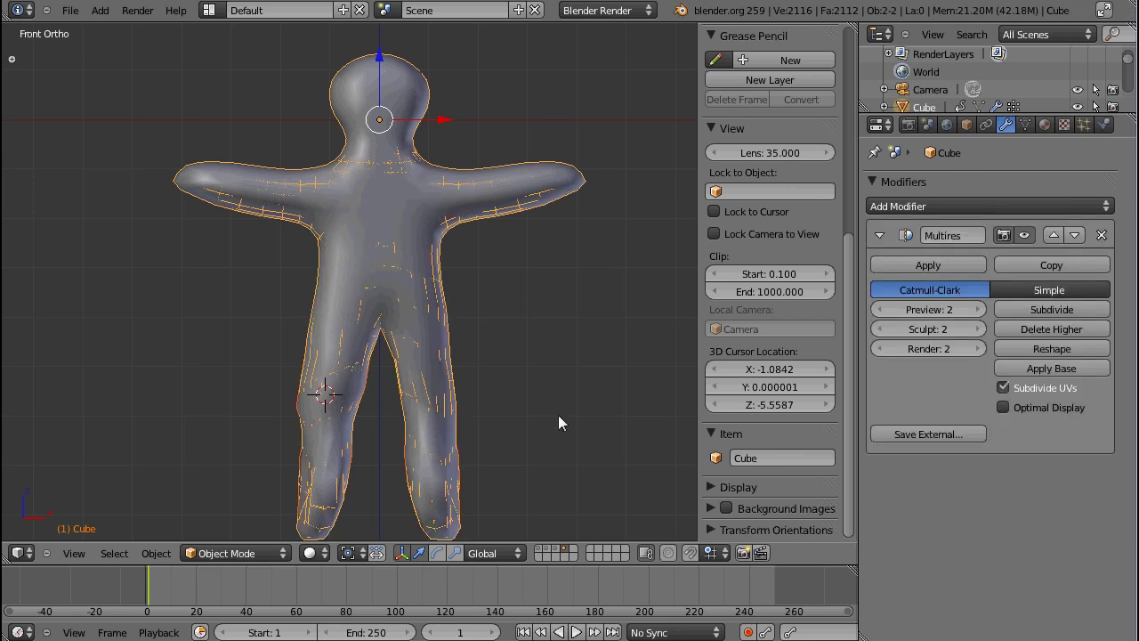
click(1054, 367)
key(Tab)
middle_drag(441, 208, 370, 303)
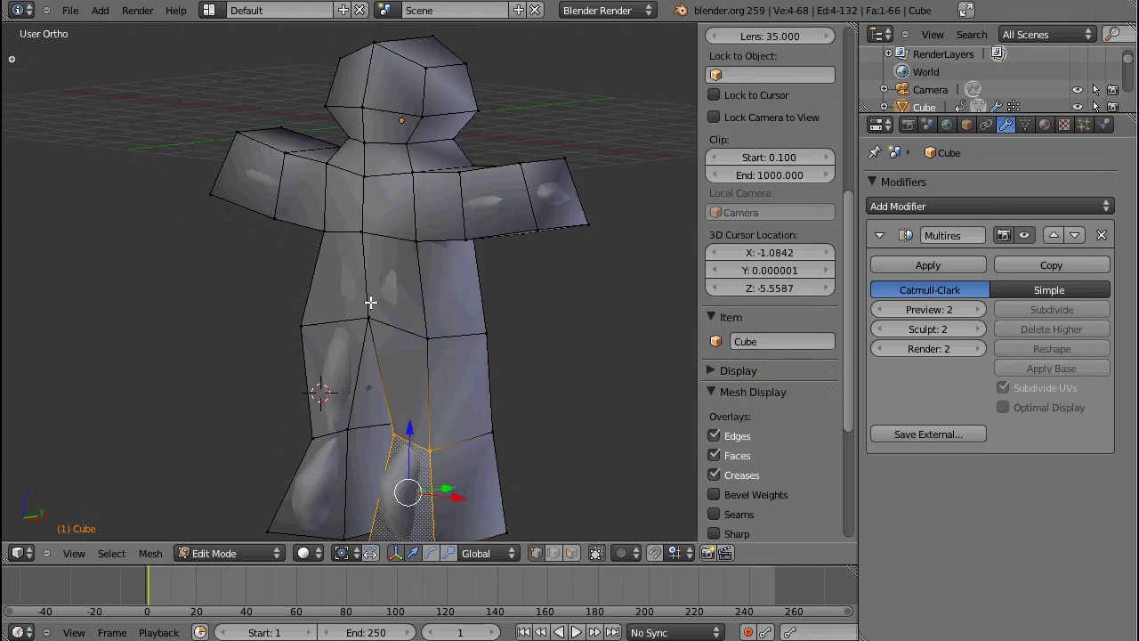
shift+middle_drag(481, 415, 323, 316)
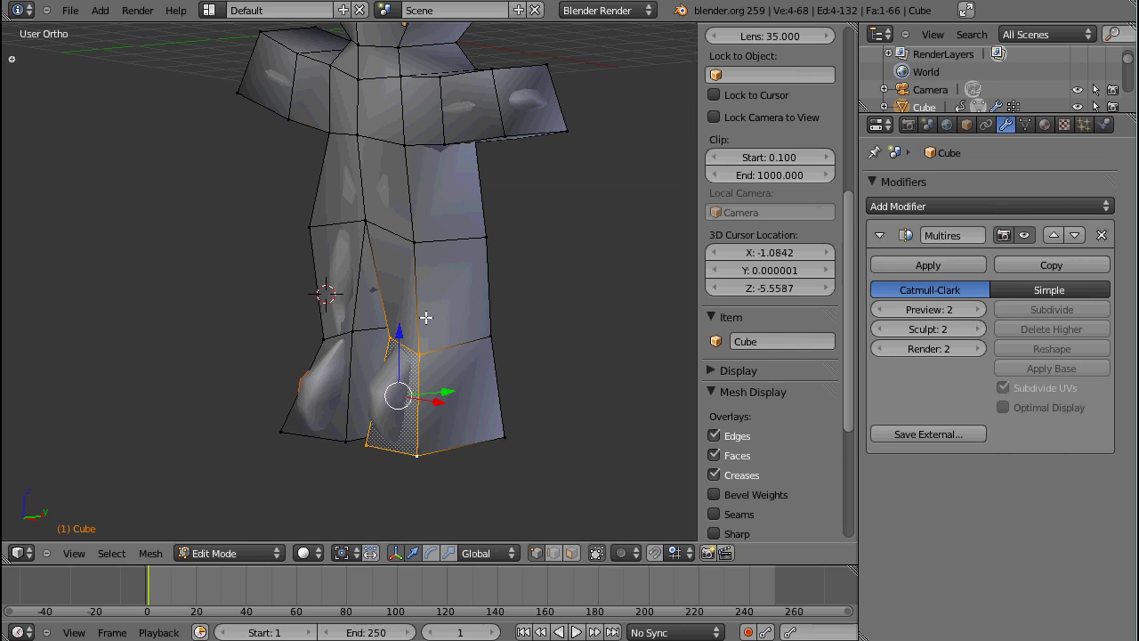
scroll(381, 311, up, 1)
key(Tab)
scroll(379, 318, down, 2)
shift+middle_drag(379, 318, 368, 376)
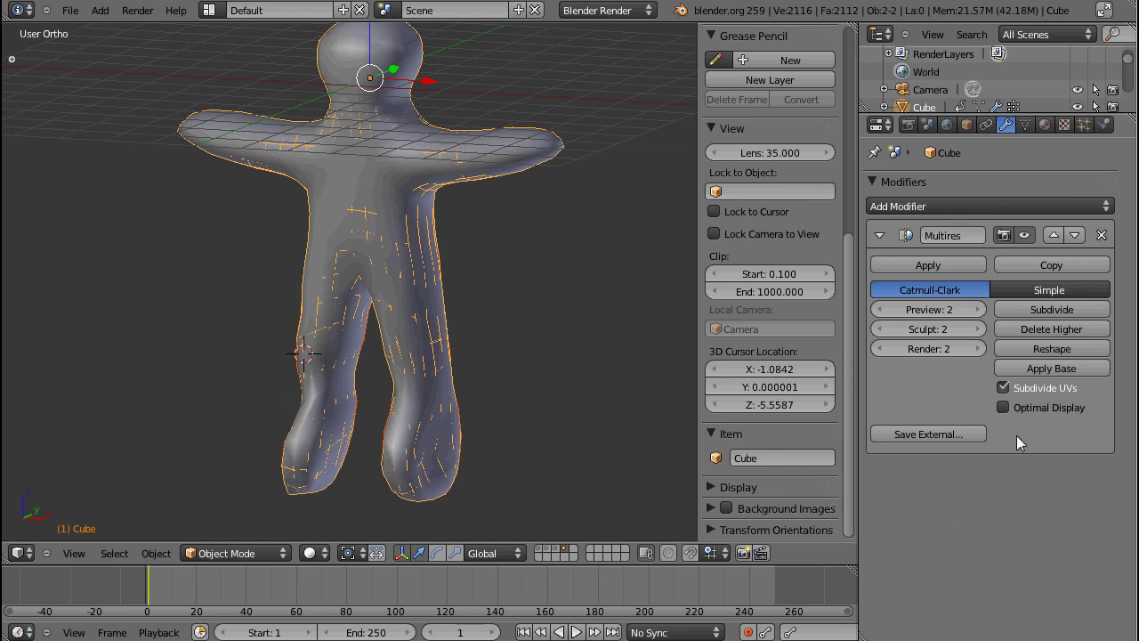
Turn on Optimal Display for the Multires modifier and delete the overlapping reshaped copy, keeping the original selected.
click(1014, 406)
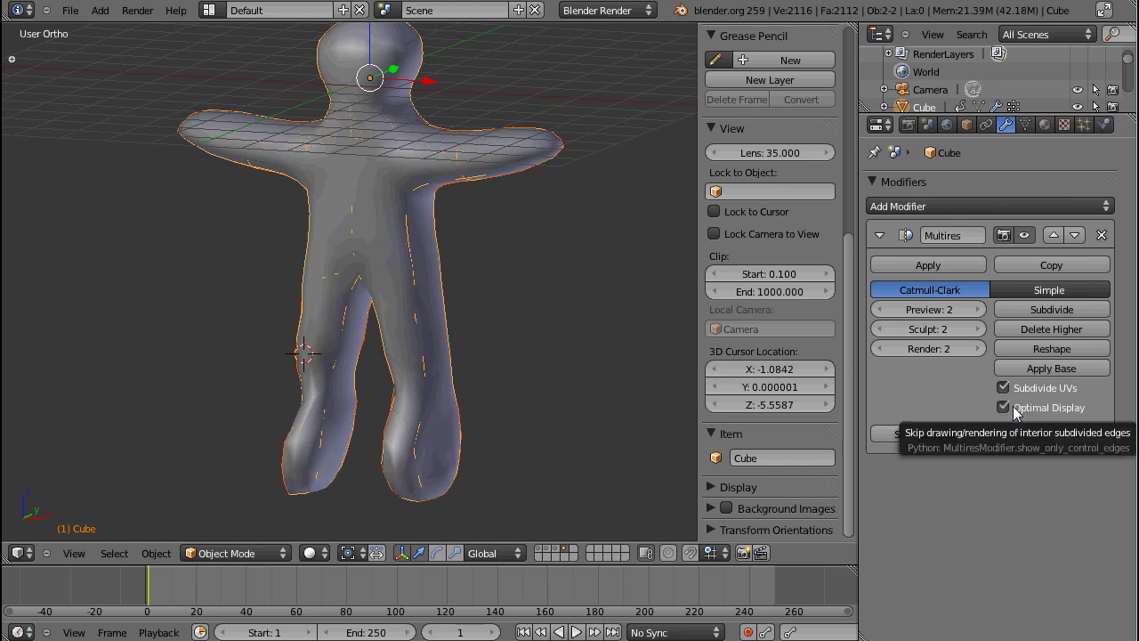
key(z)
key(alt+c)
key(x)
click(415, 258)
right_click(415, 258)
key(z)
middle_drag(304, 388, 376, 374)
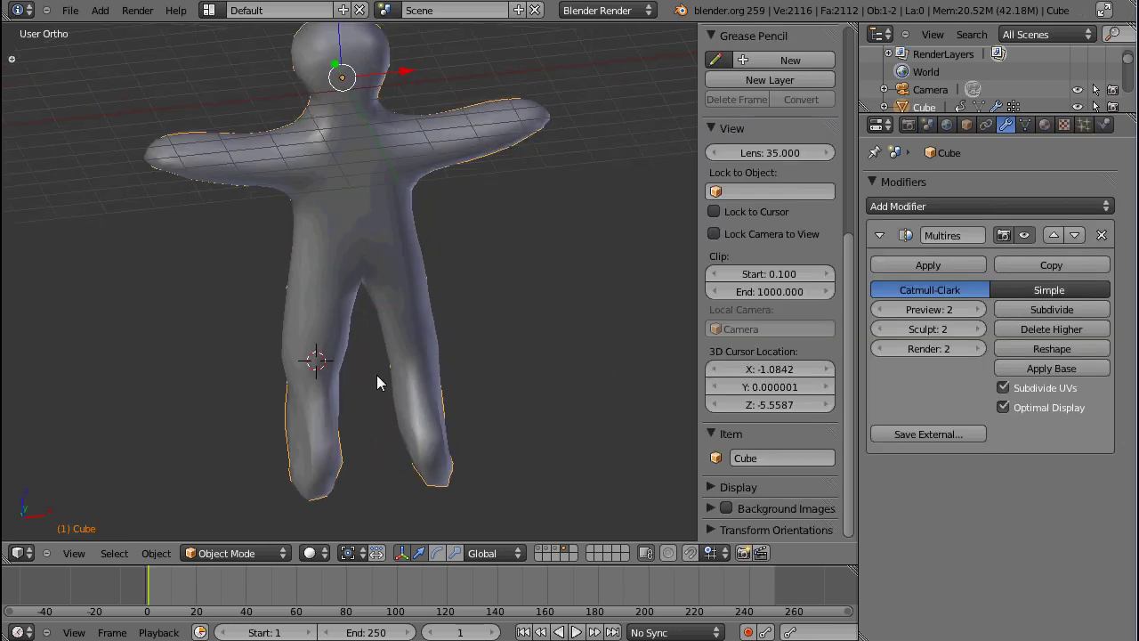
Compare the figure's wireframe with Optimal Display off and on, leaving the option enabled.
click(1019, 410)
key(z)
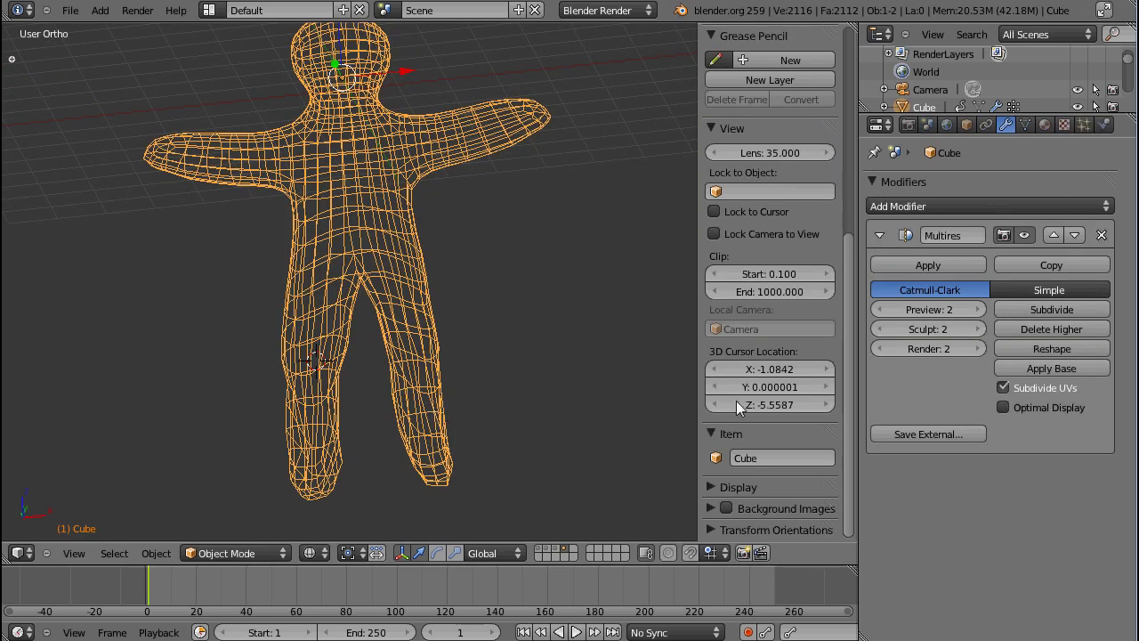
click(1019, 408)
click(1019, 408)
click(1020, 409)
middle_drag(507, 363, 417, 338)
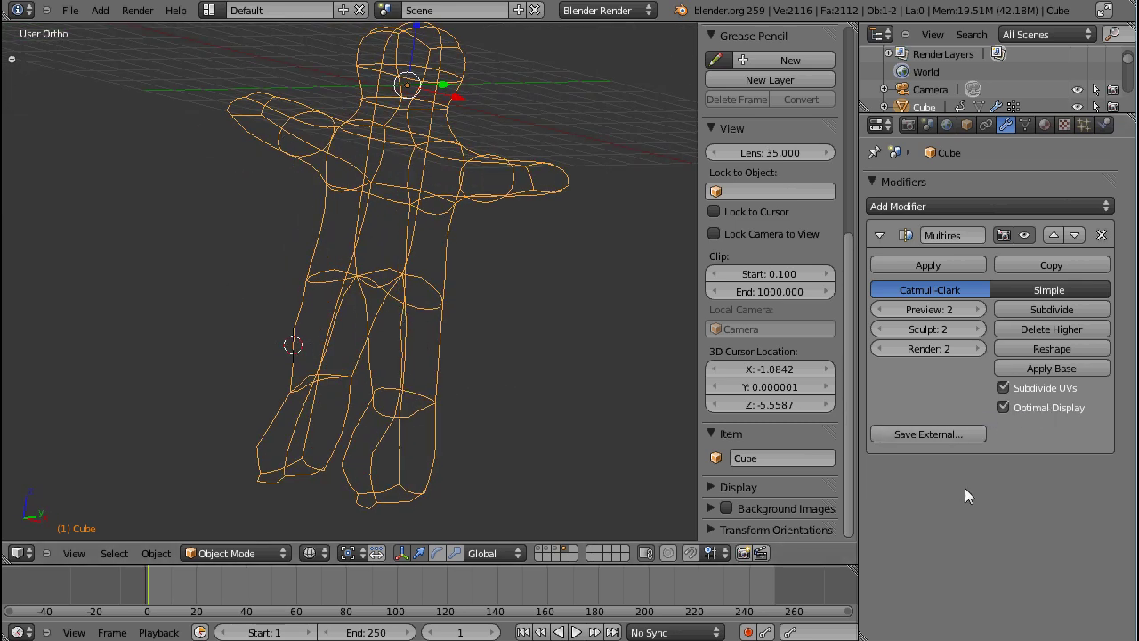
Open the file browser for saving Multires data externally, cancel it, and return to solid shading.
click(944, 436)
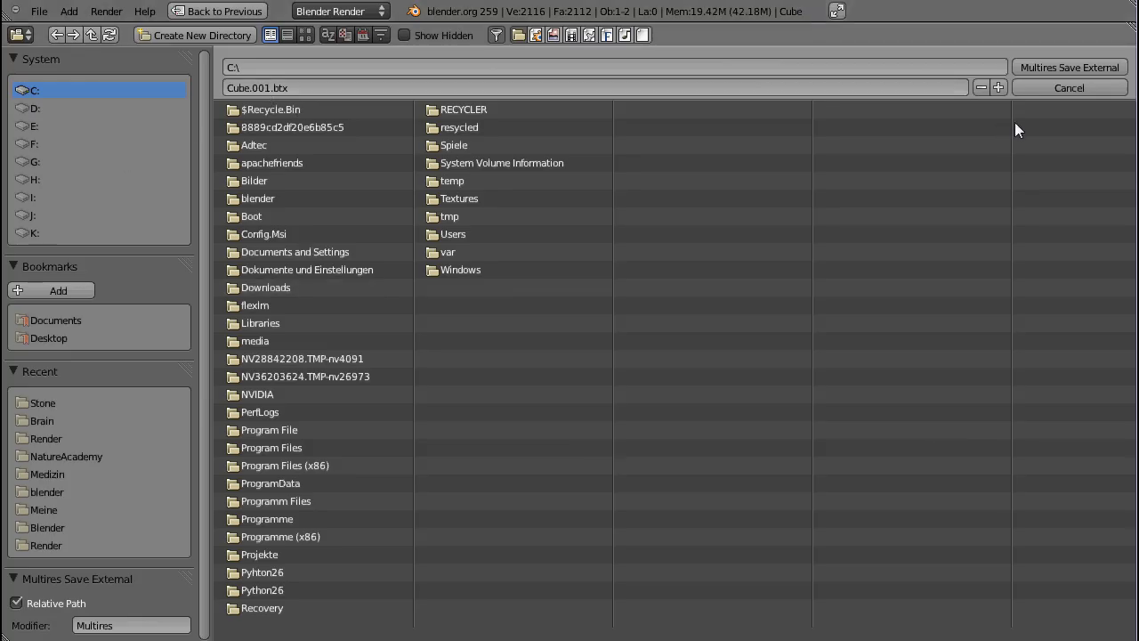
click(1046, 92)
key(z)
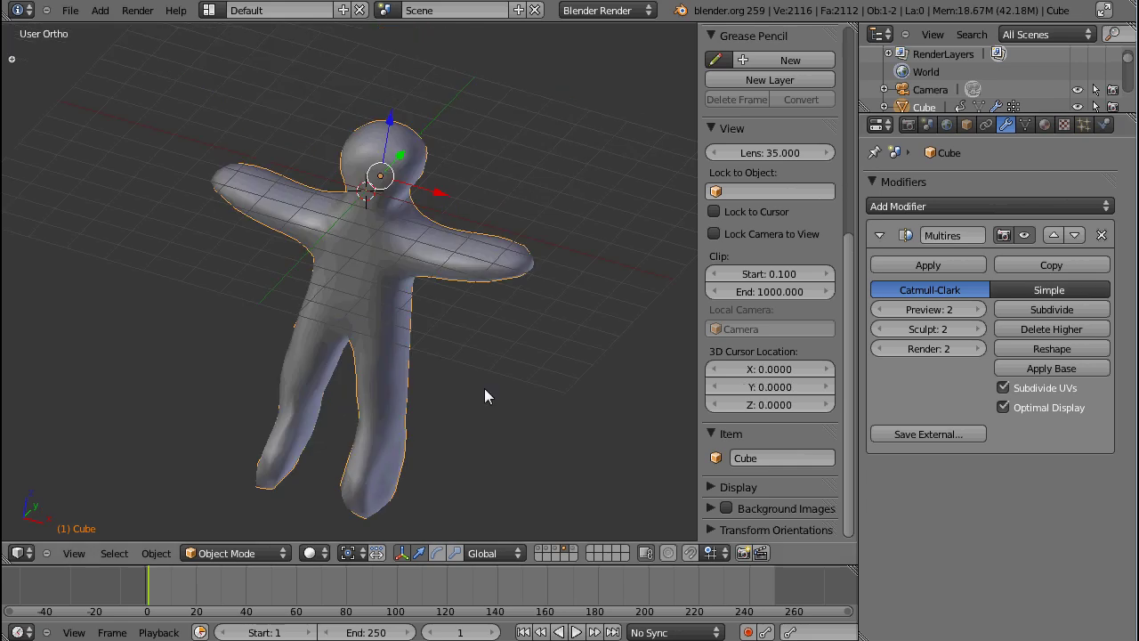
Compare the figure's low-poly base cage in Edit Mode with its smooth Multires shape in Object Mode.
middle_drag(415, 412, 425, 313)
middle_drag(561, 375, 466, 252)
key(Tab)
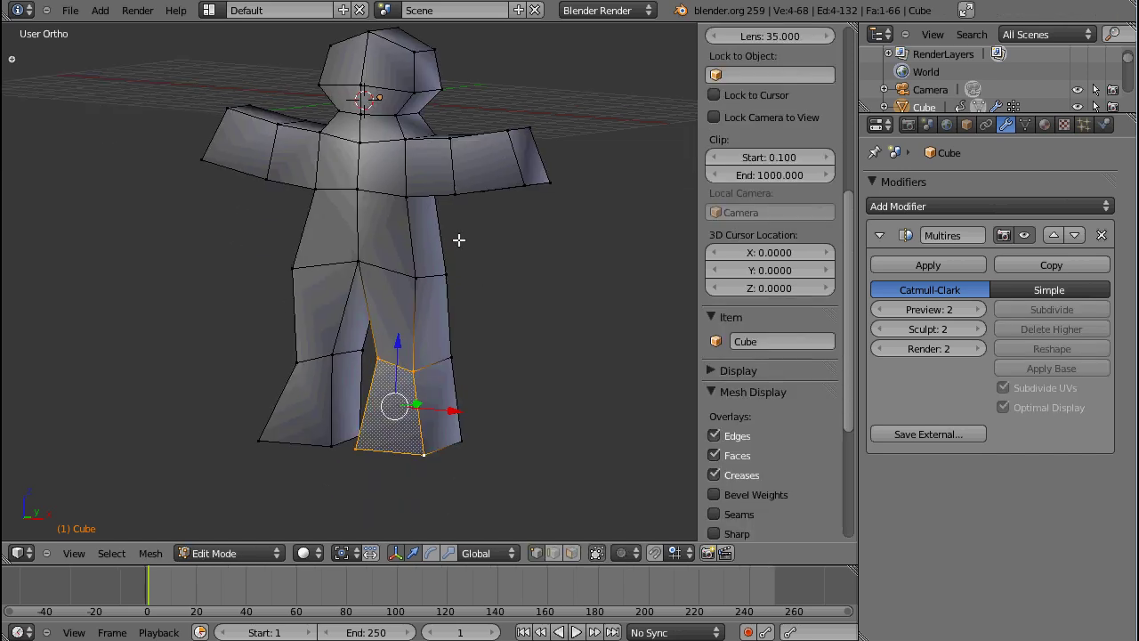
key(Tab)
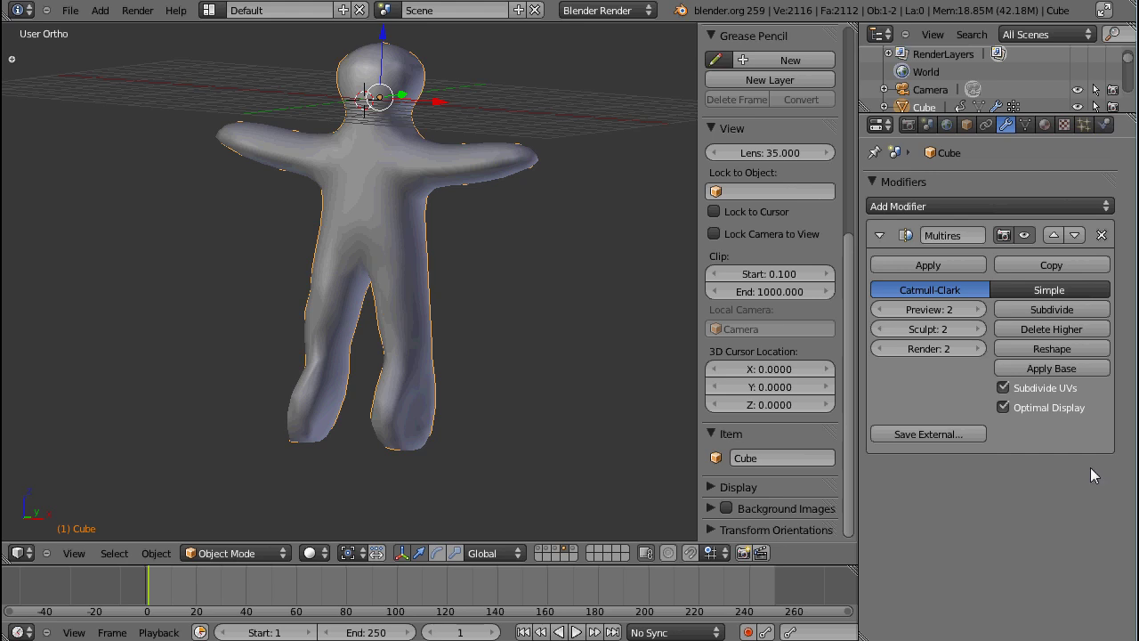
shift+middle_drag(437, 219, 423, 254)
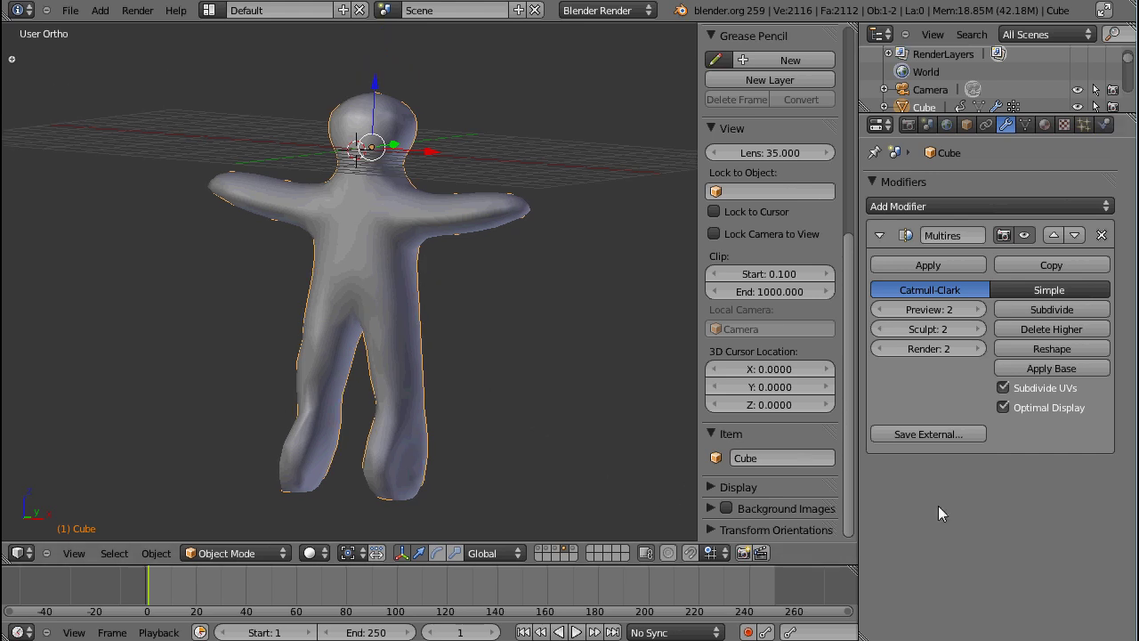
Save the Multires data externally as Cube.001.btx on drive C.
click(953, 437)
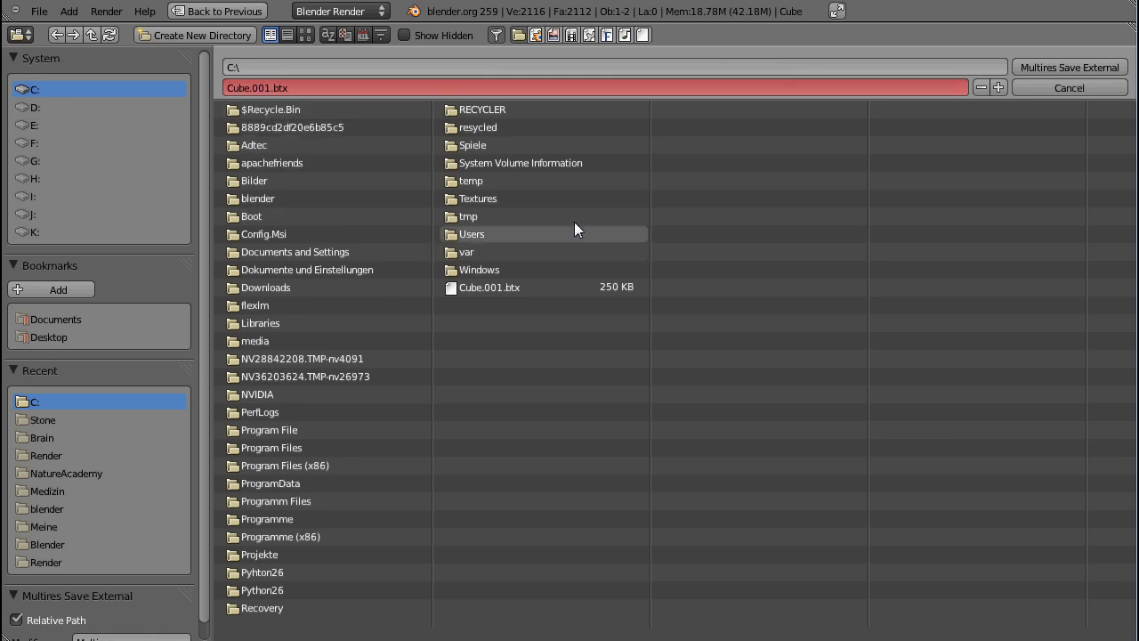
click(1050, 67)
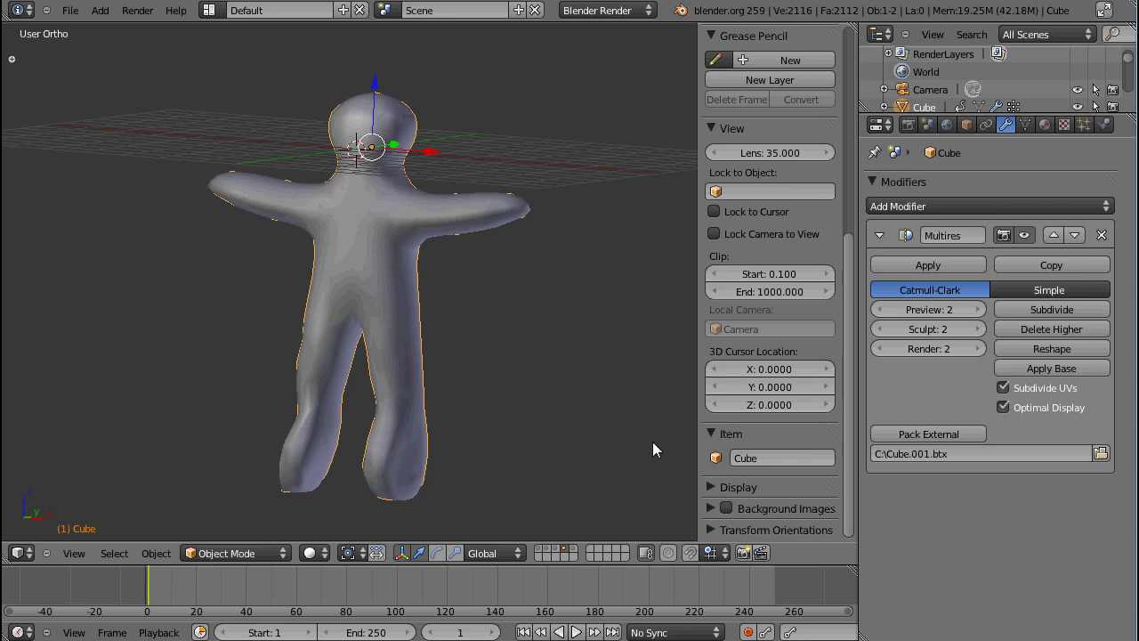
Inspect the figure from several angles and look through the available modifiers, including Multiresolution.
middle_drag(453, 303, 421, 339)
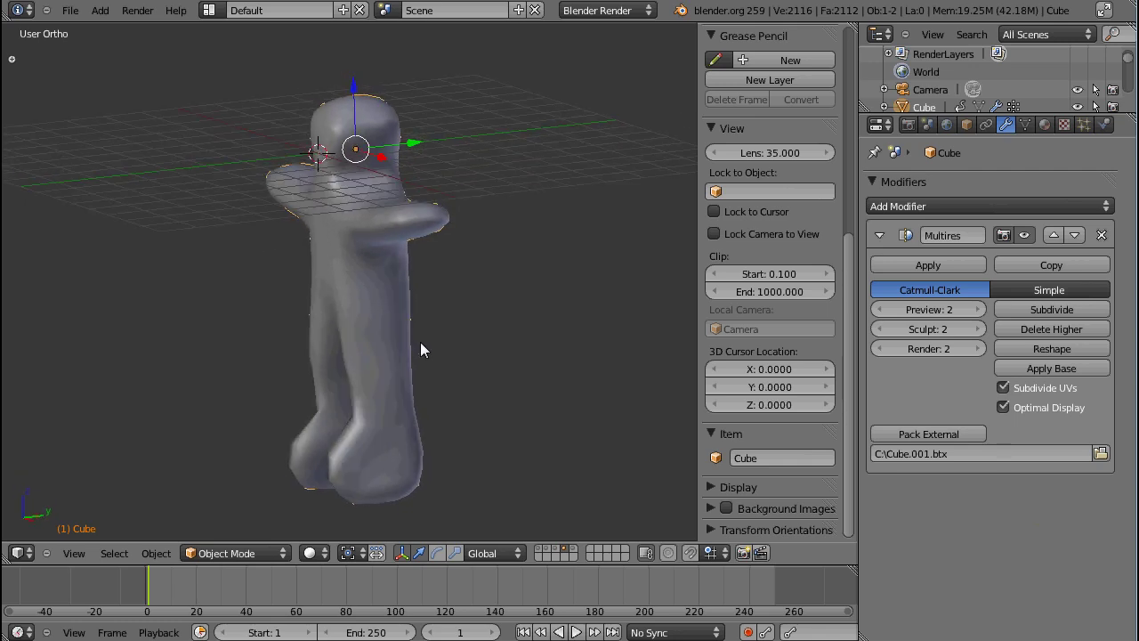
middle_drag(375, 334, 420, 312)
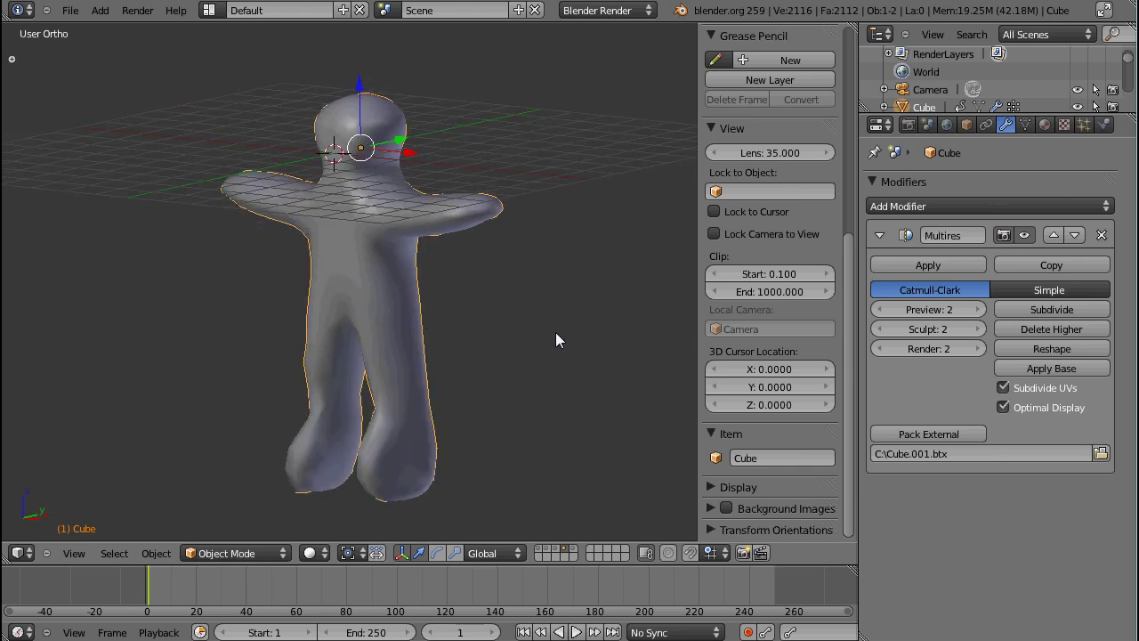
click(949, 208)
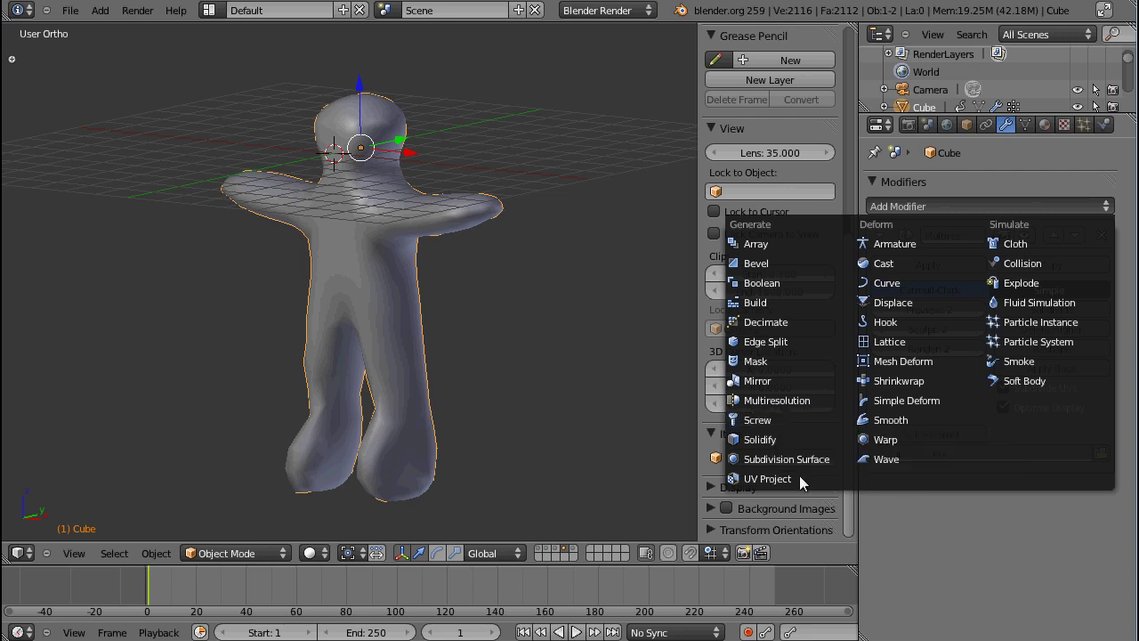
click(776, 400)
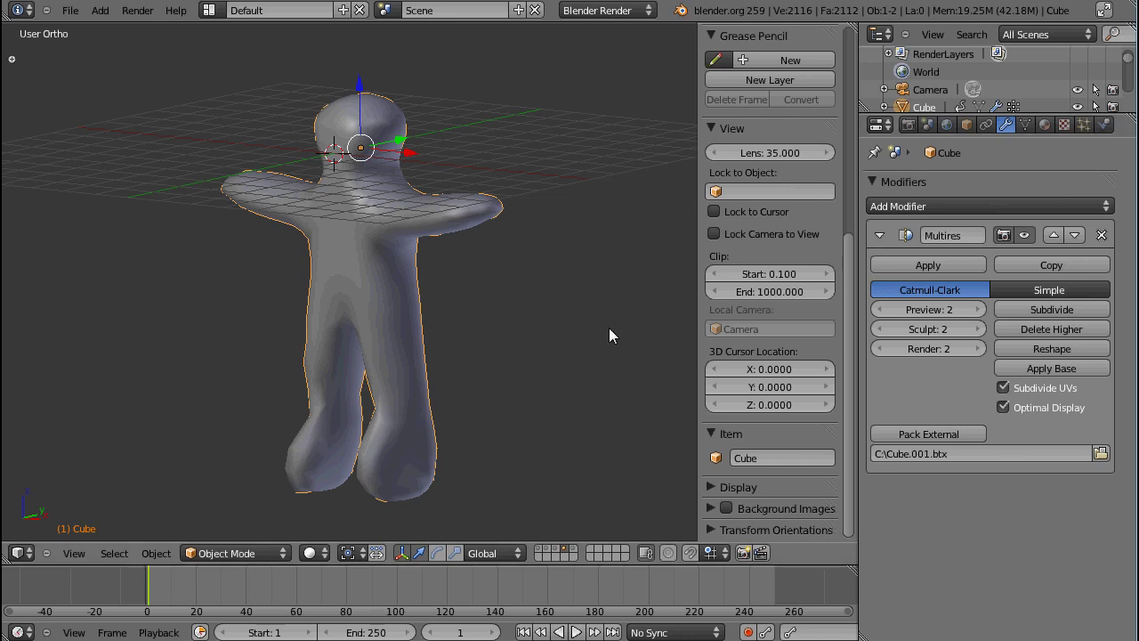